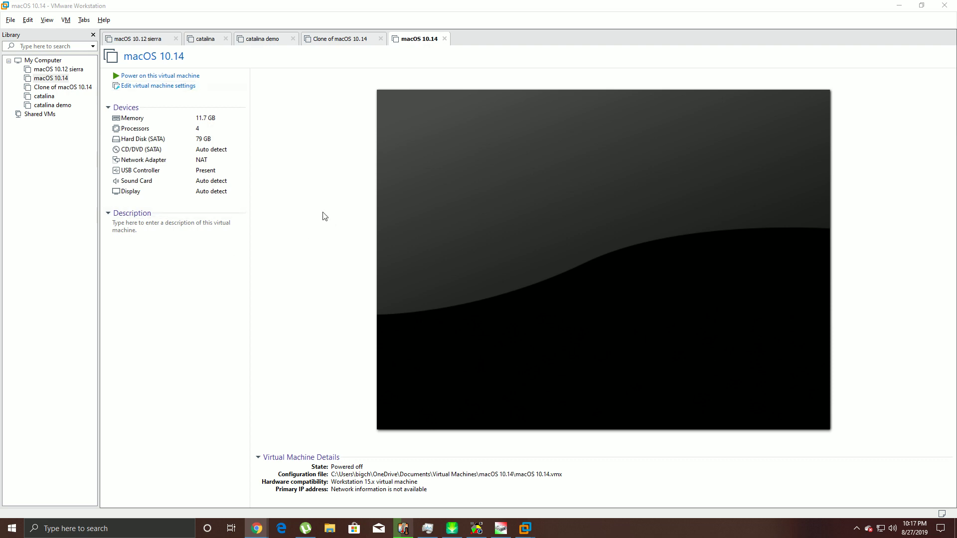
- Open the macOS 10.14 virtual machine settings and examine the memory and processor allocation
click(157, 86)
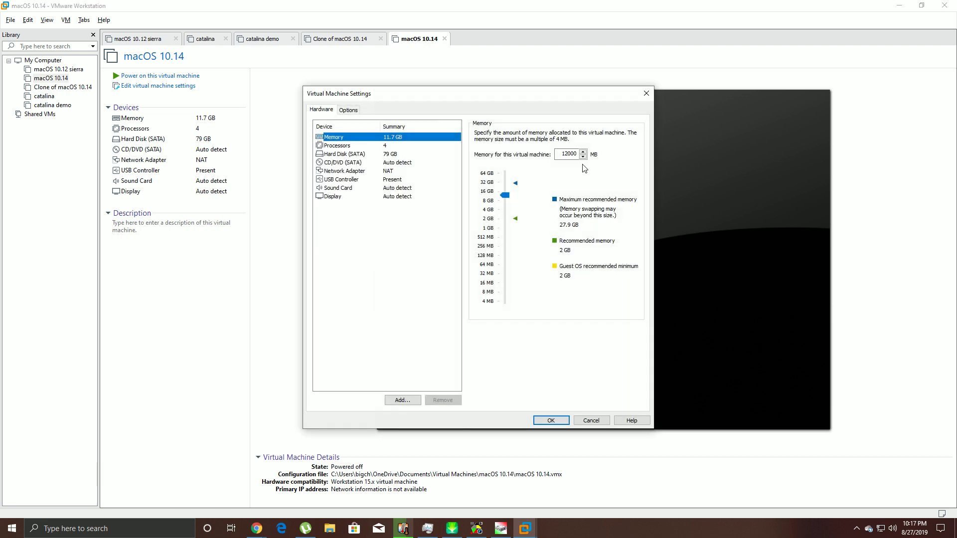
click(330, 145)
click(331, 138)
click(331, 145)
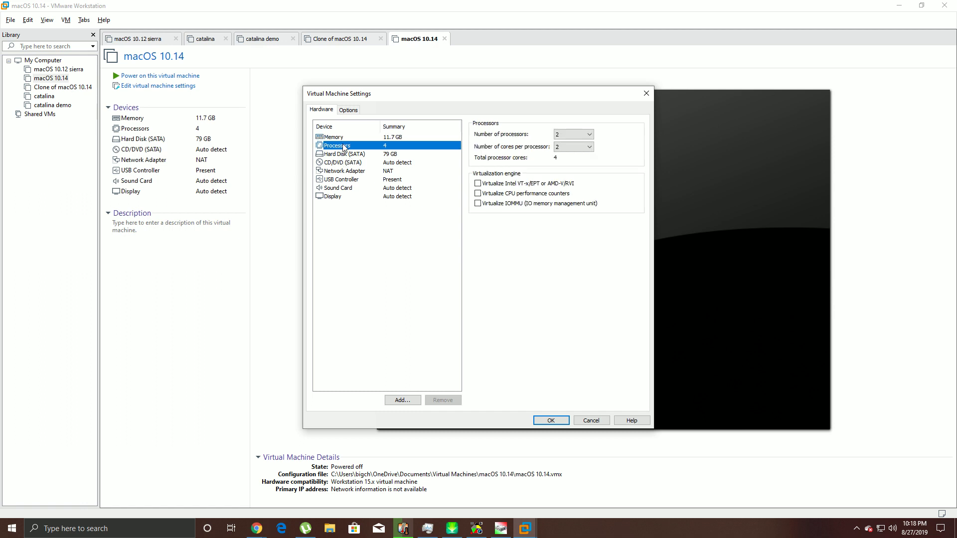
click(341, 139)
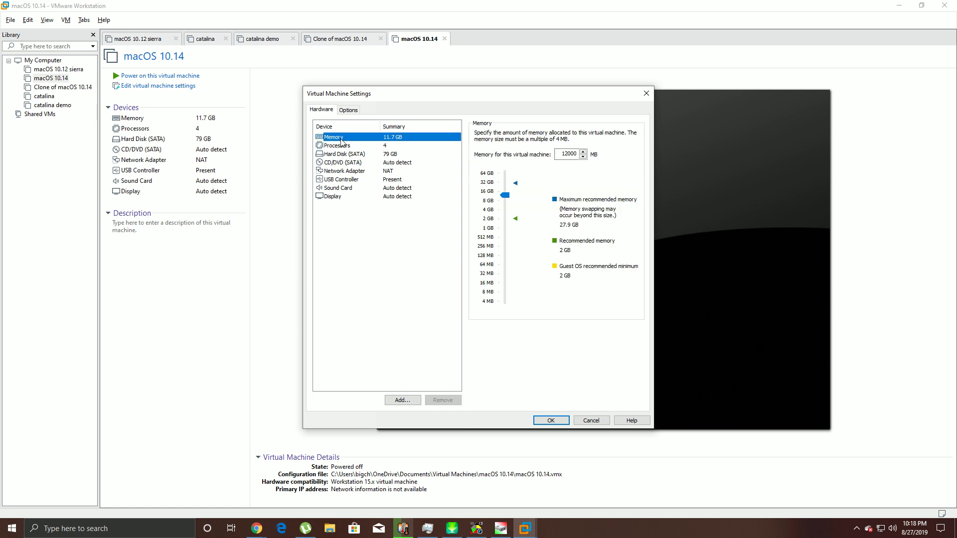
click(335, 147)
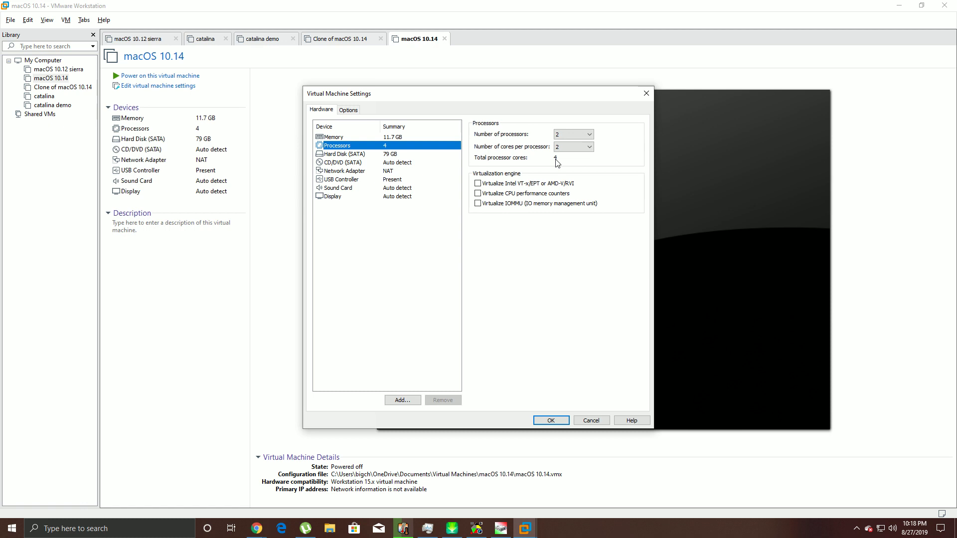
click(572, 148)
key(alt+Tab)
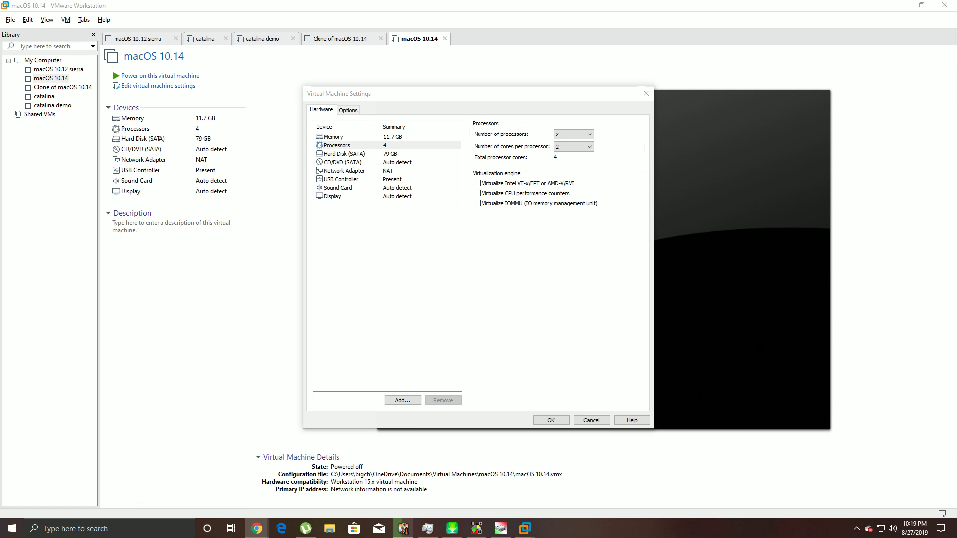
drag(431, 98, 441, 70)
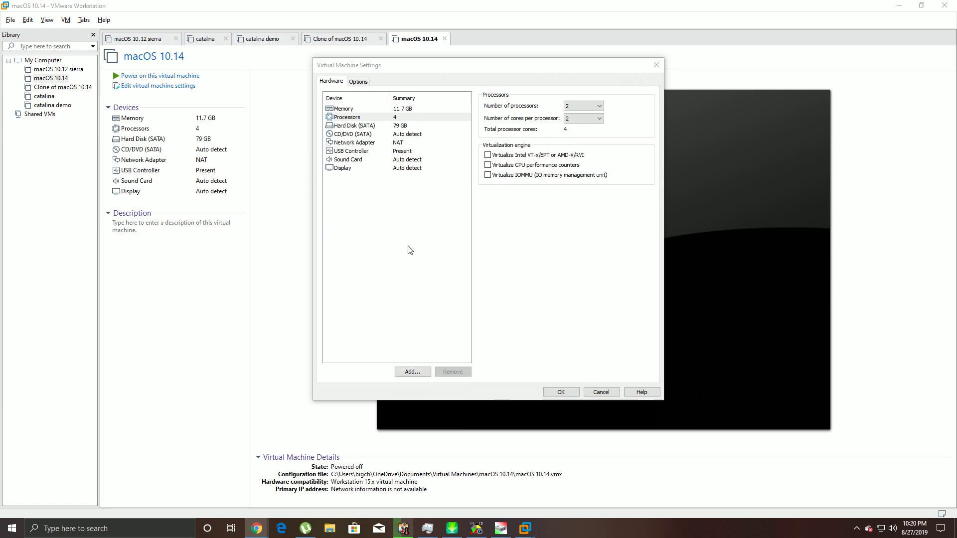
- Try accelerated 3D graphics in the display settings, and close the virtual machine settings without saving
click(344, 168)
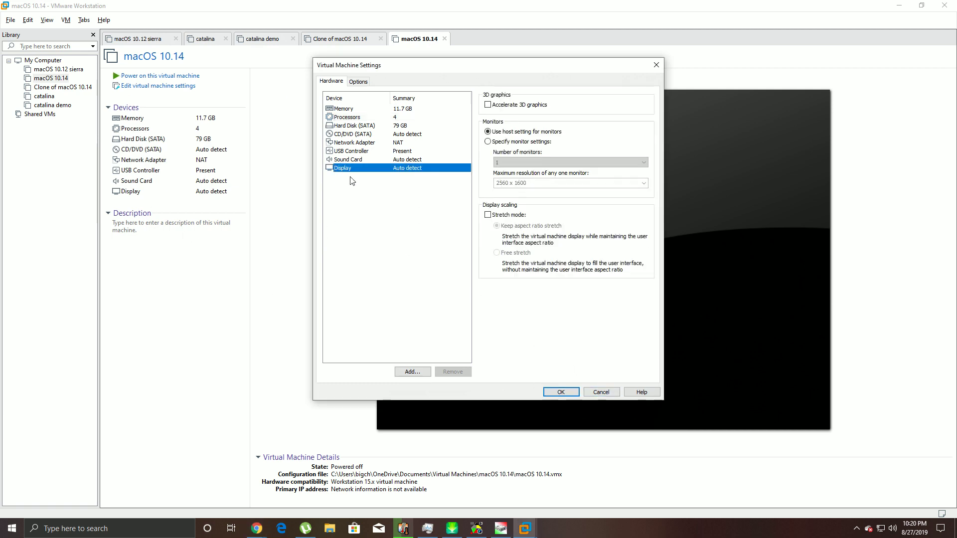
click(487, 104)
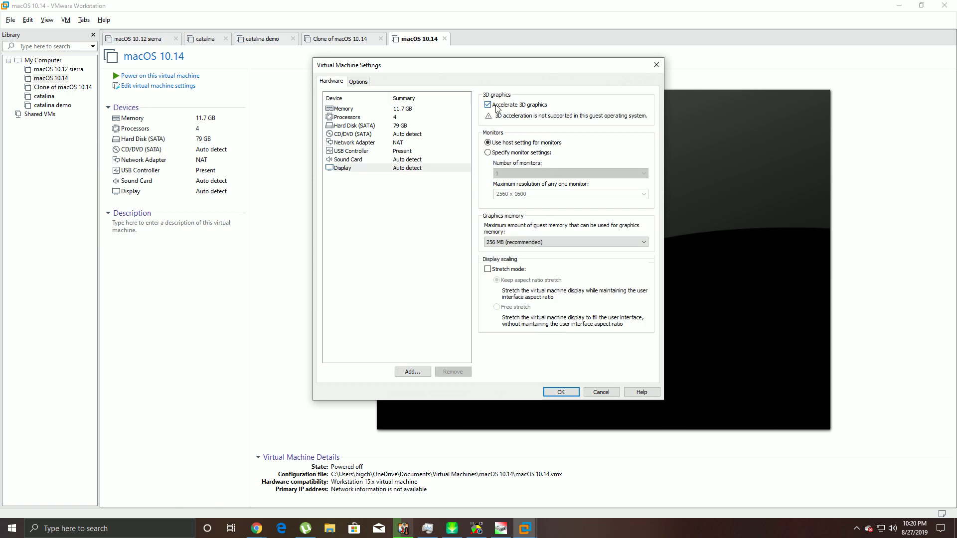
click(497, 106)
click(599, 395)
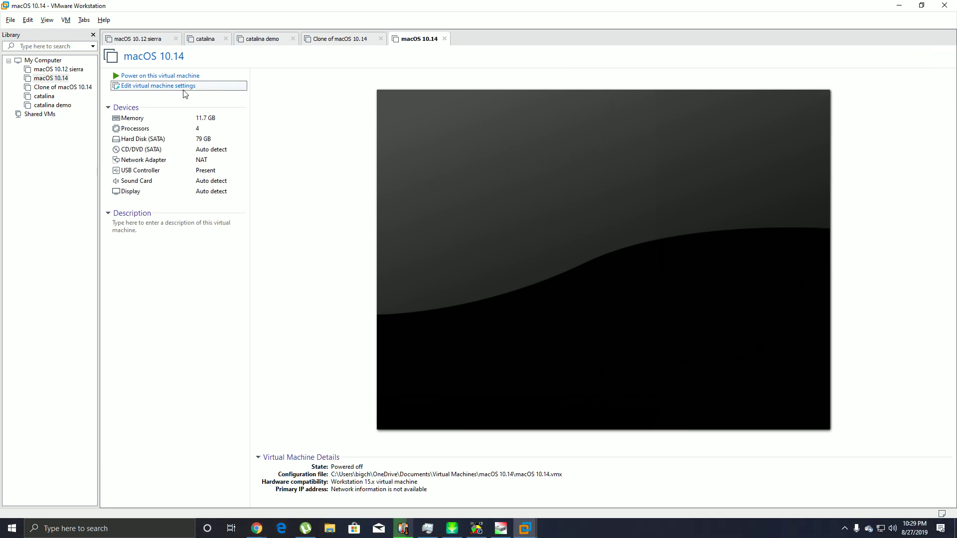
- Reopen the macOS 10.14 virtual machine settings and review the memory allocation and processor options
click(183, 86)
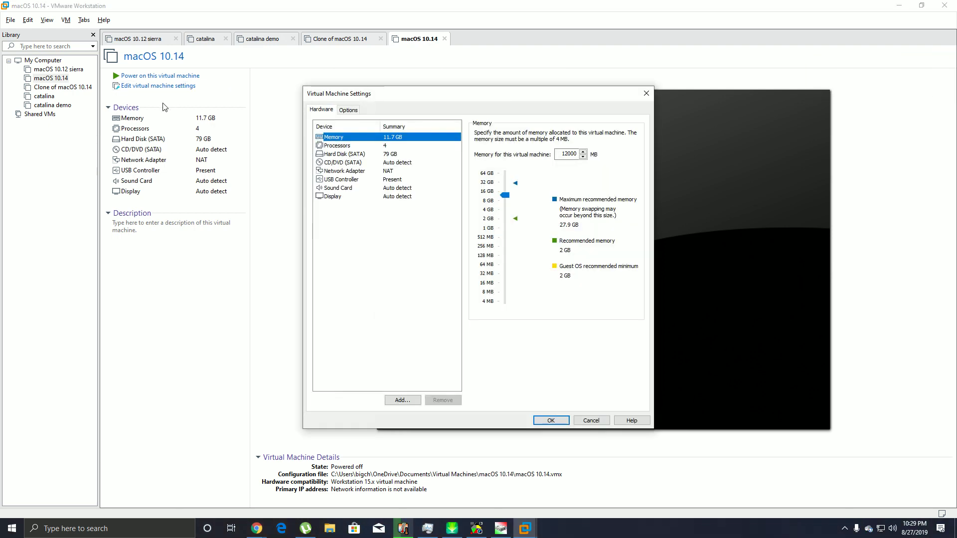
click(342, 146)
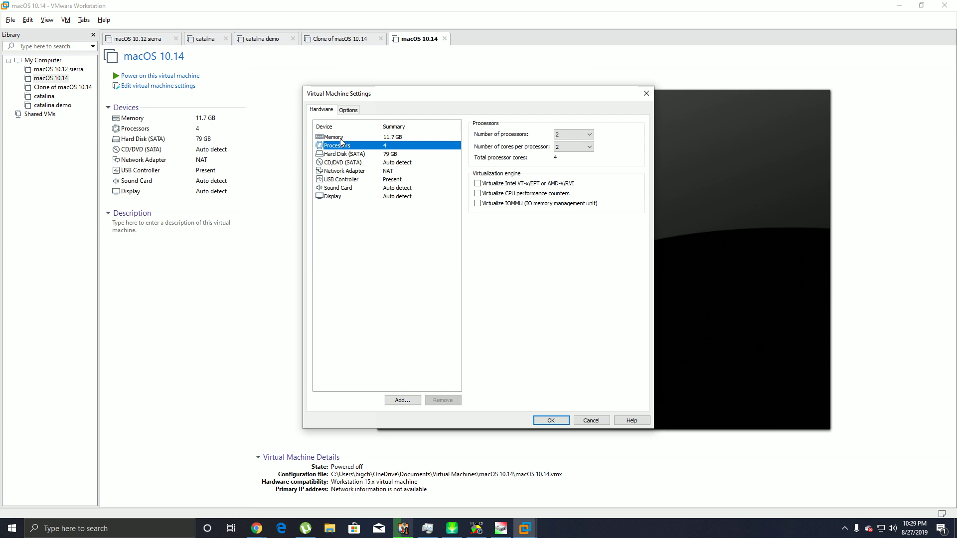
click(342, 139)
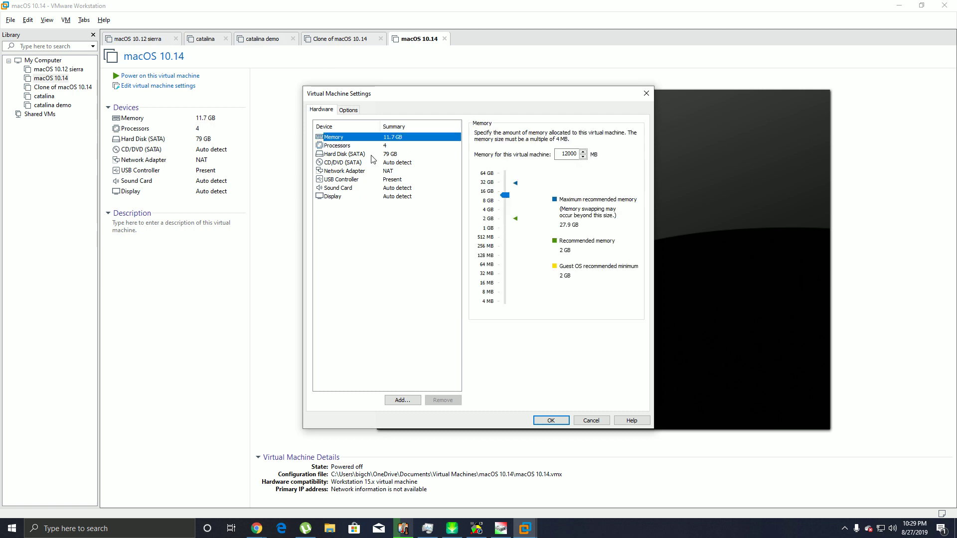
click(344, 145)
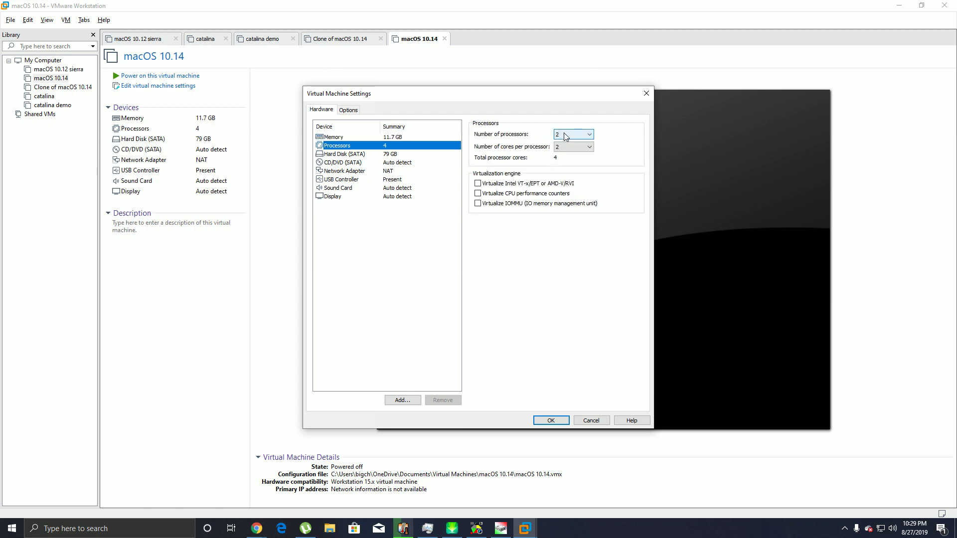
click(569, 150)
click(569, 151)
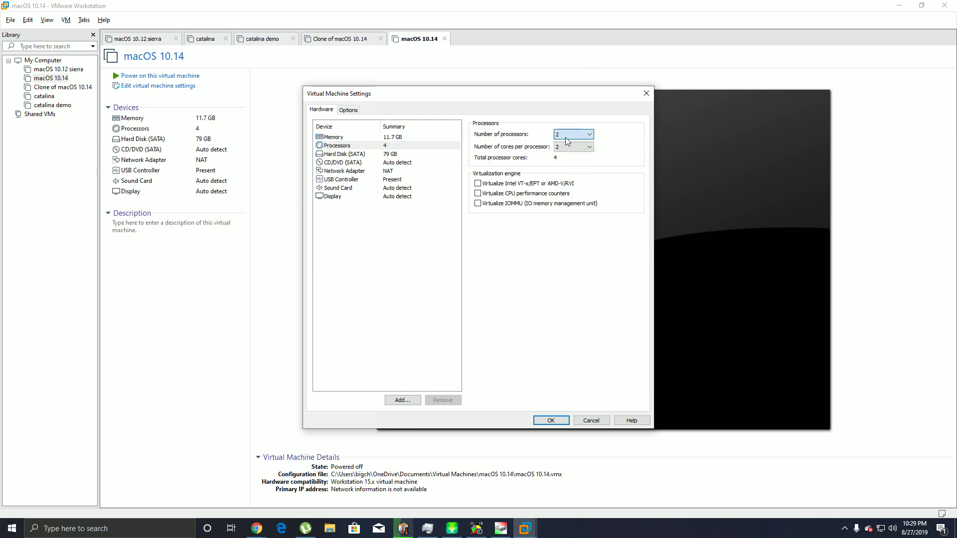
click(563, 155)
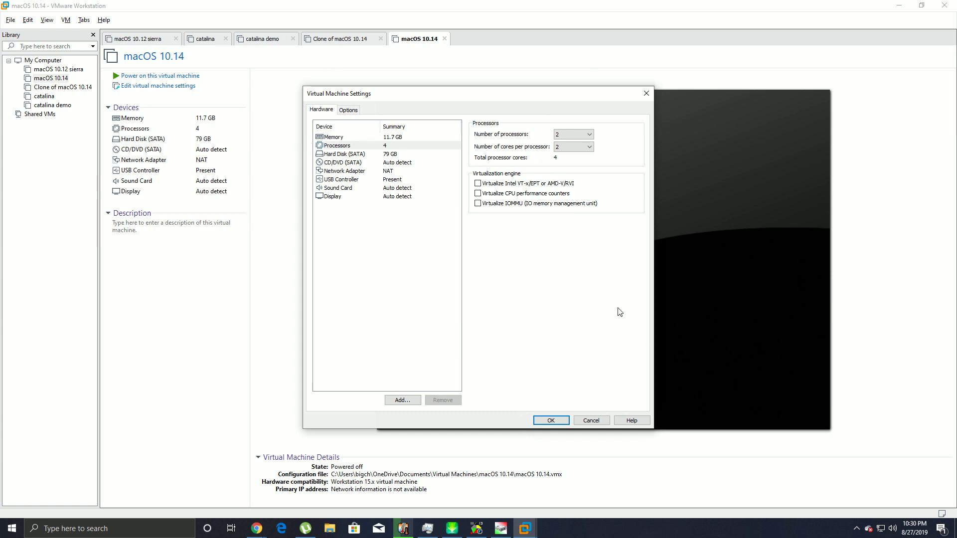
- Set the virtual machine to 2 processors with 3 cores per processor and save the settings
click(575, 135)
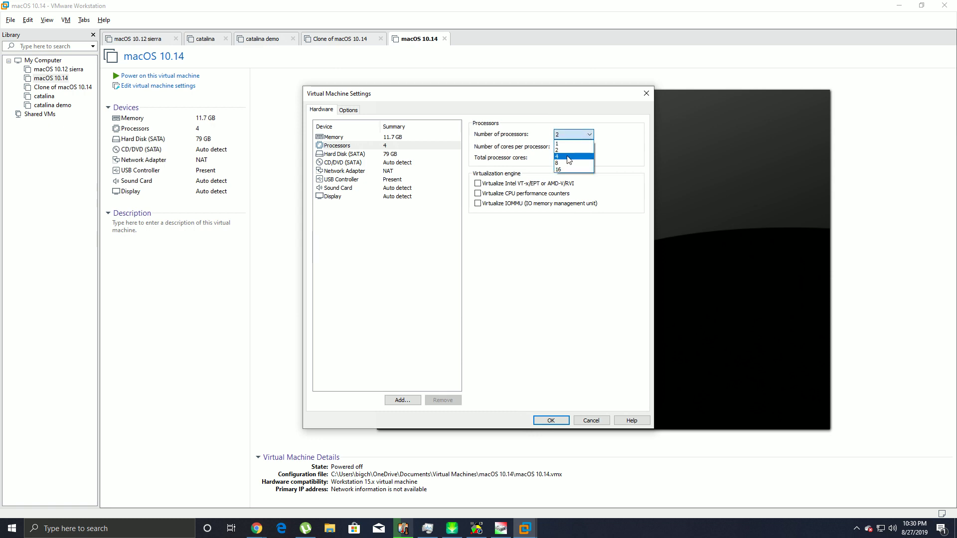
click(573, 157)
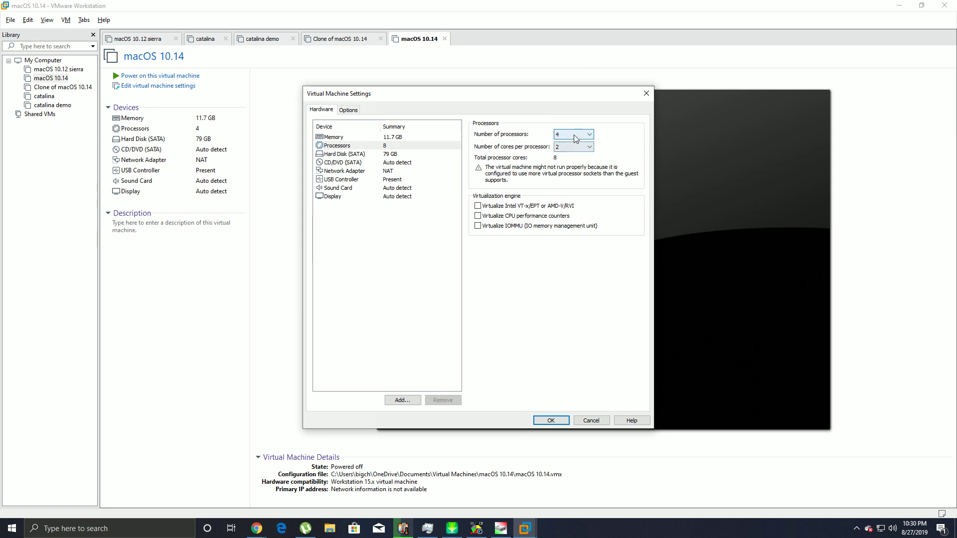
click(576, 136)
click(573, 151)
click(572, 147)
click(572, 168)
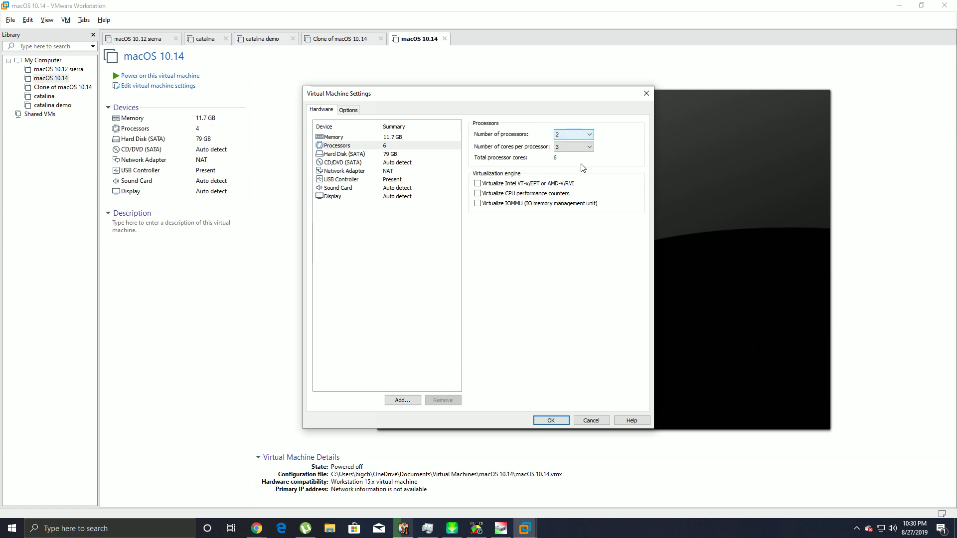
key(Tab)
click(551, 420)
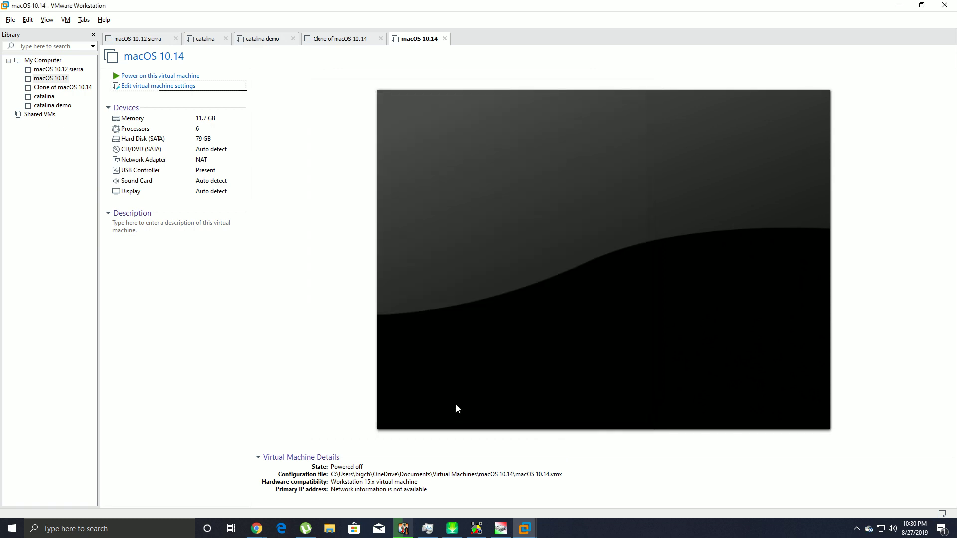
- Power on the macOS 10.14 virtual machine and let it boot to the login screen
click(173, 76)
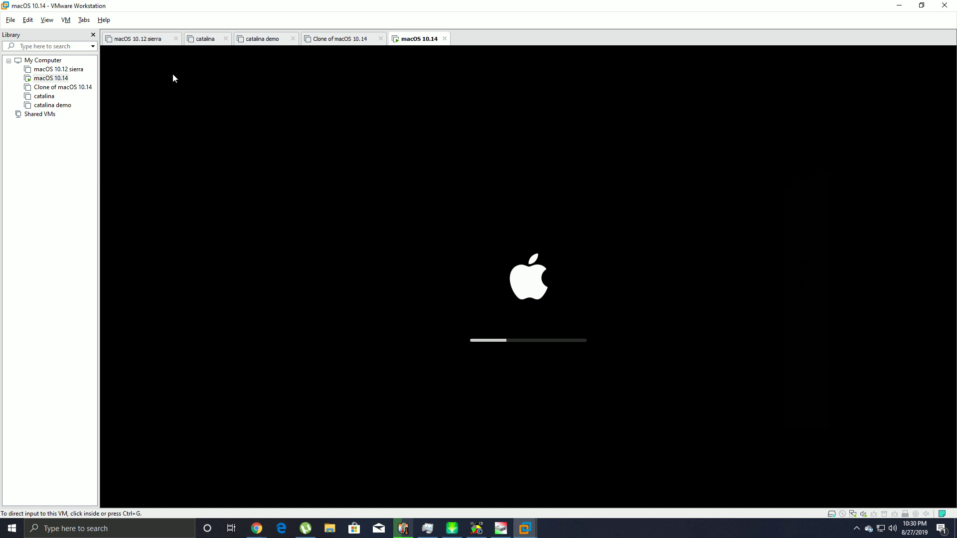
click(256, 528)
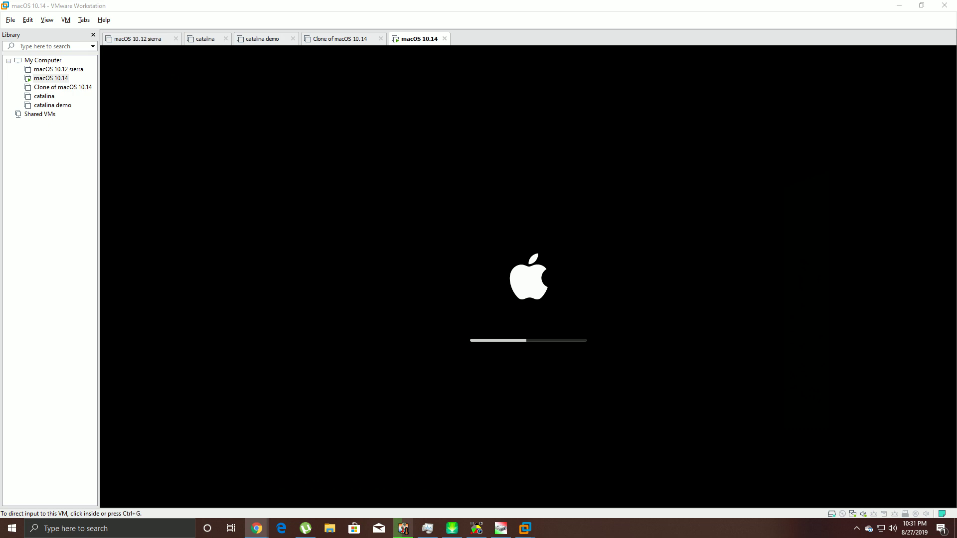
click(244, 120)
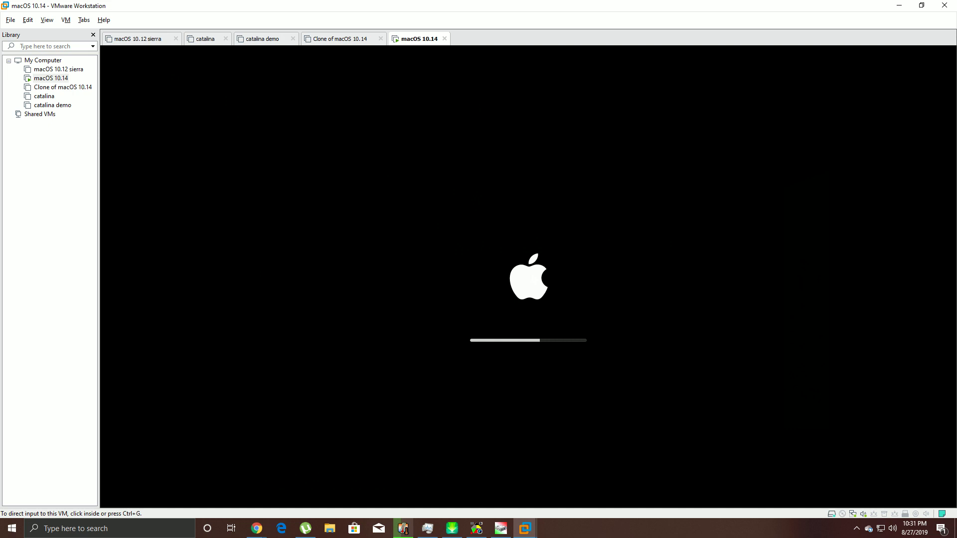
key(alt+Tab)
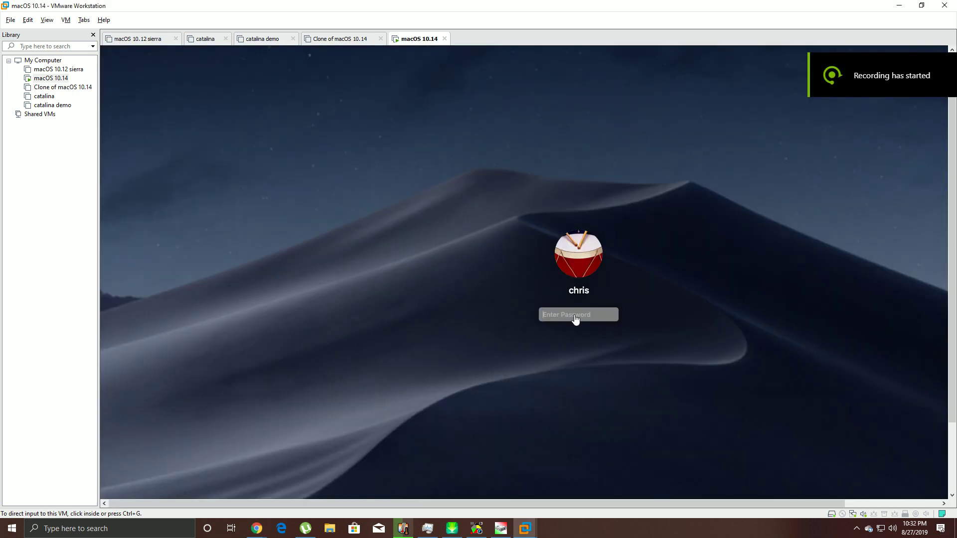
- Enter the account password on the macOS login screen and sign in
click(574, 314)
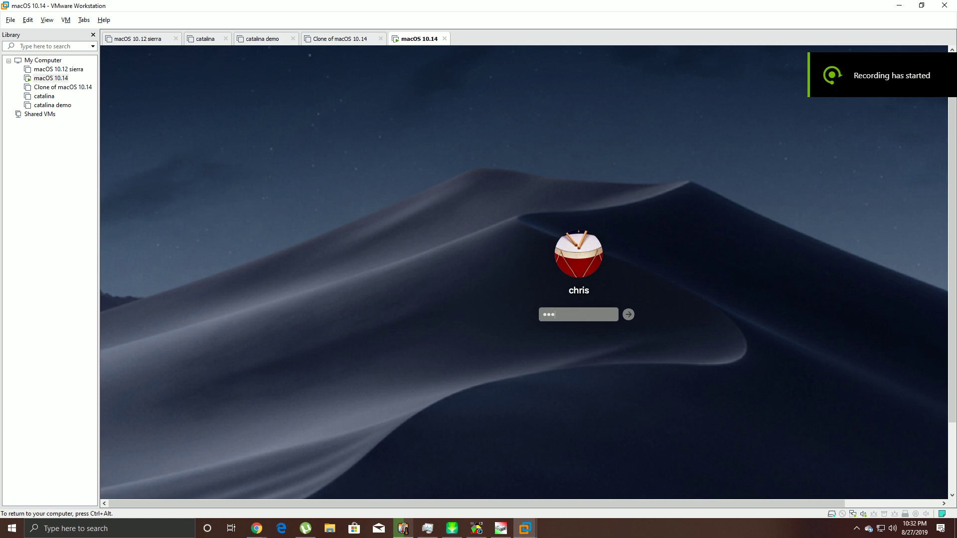
text(••)
key(Return)
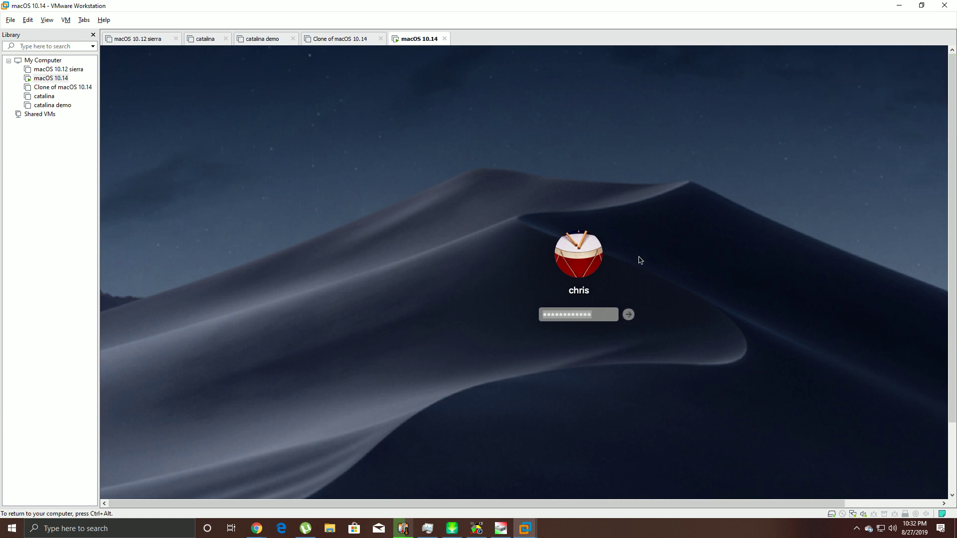
key(BackSpace)
text(••••••••••••)
key(Return)
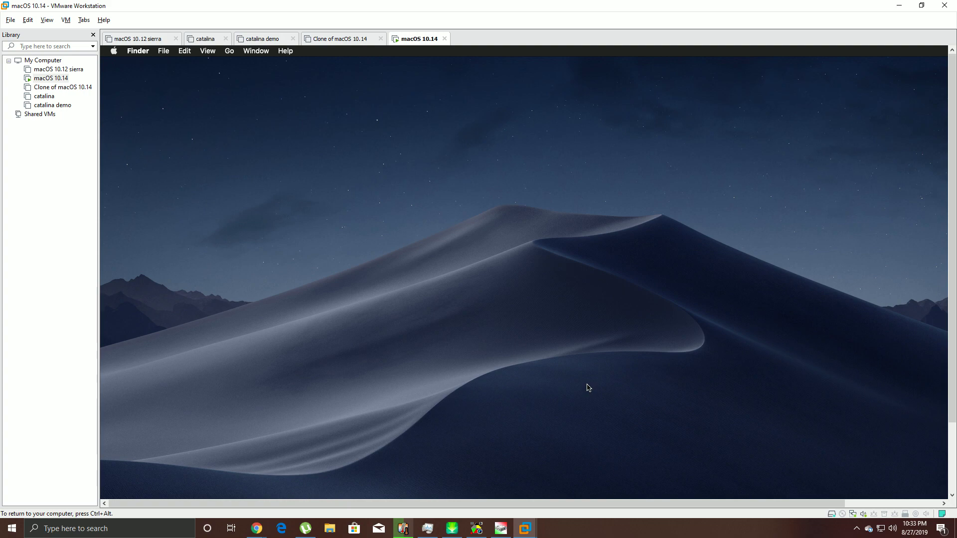
- Switch the running macOS virtual machine to full screen
click(47, 20)
click(63, 33)
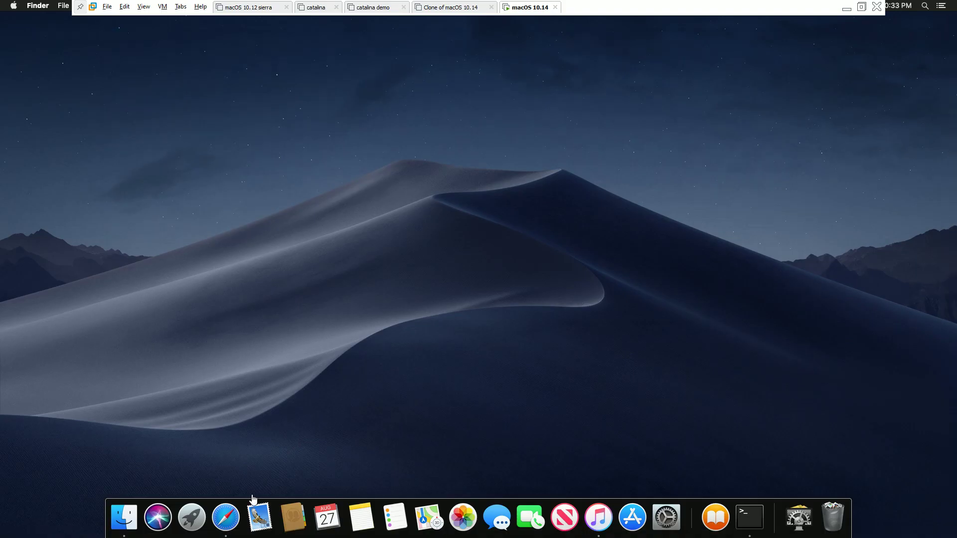
- Open a Finder window and a Safari window briefly in the guest, closing each one again
click(124, 516)
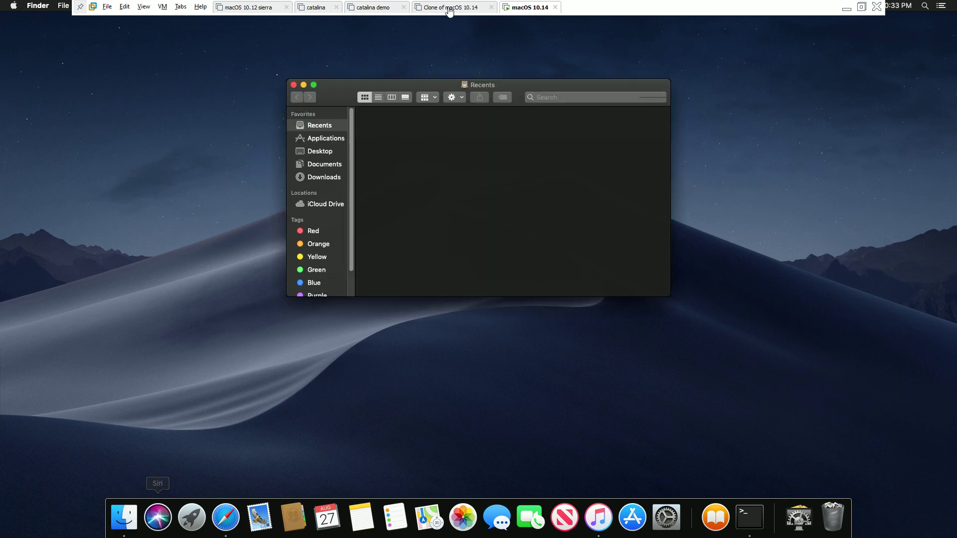
click(294, 85)
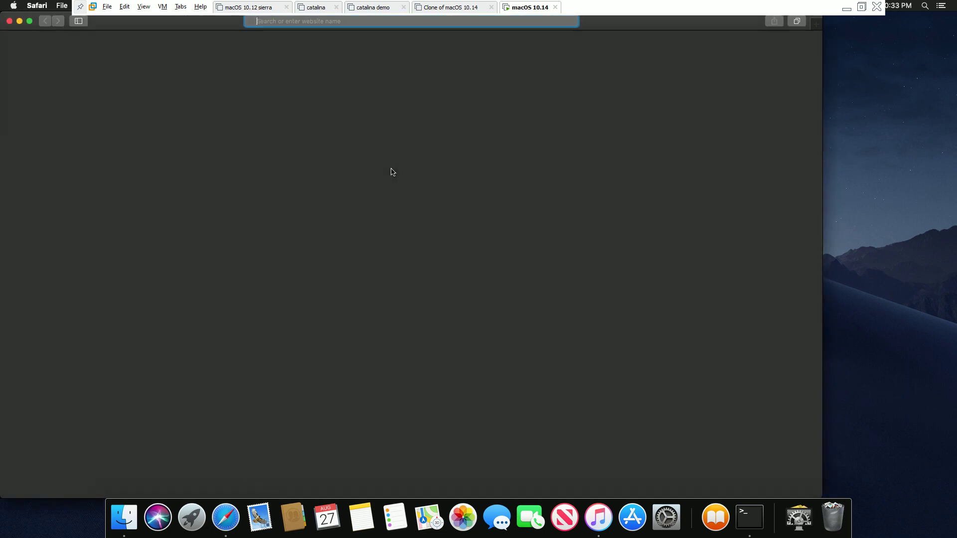
click(9, 21)
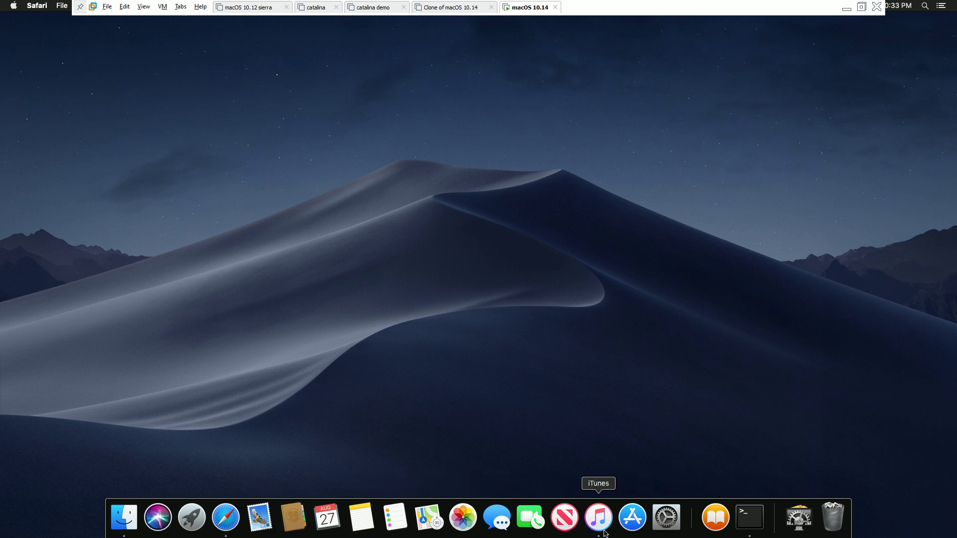
- Go to youtube.com in Safari and dismiss the YouTube Kids app offer
click(225, 527)
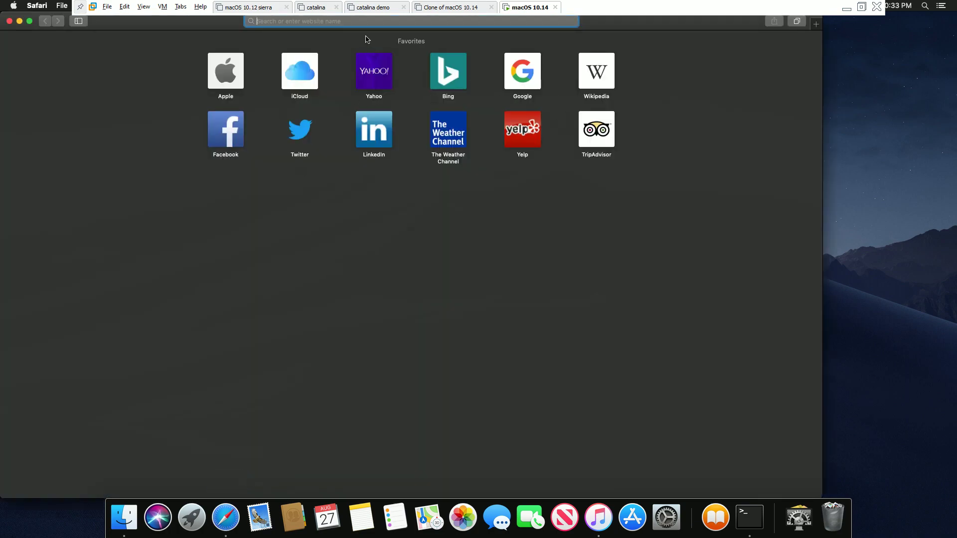
text(youtube)
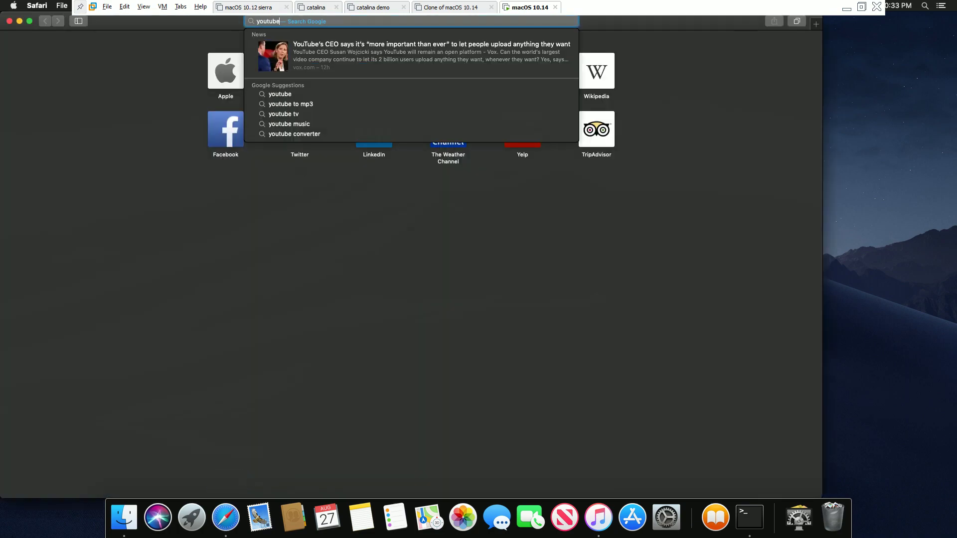
text(.com)
key(Return)
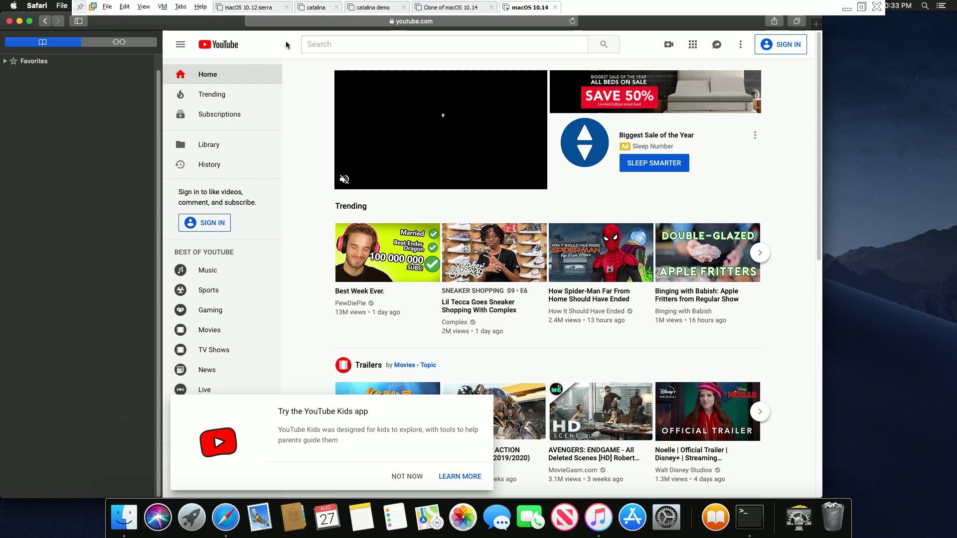
click(407, 477)
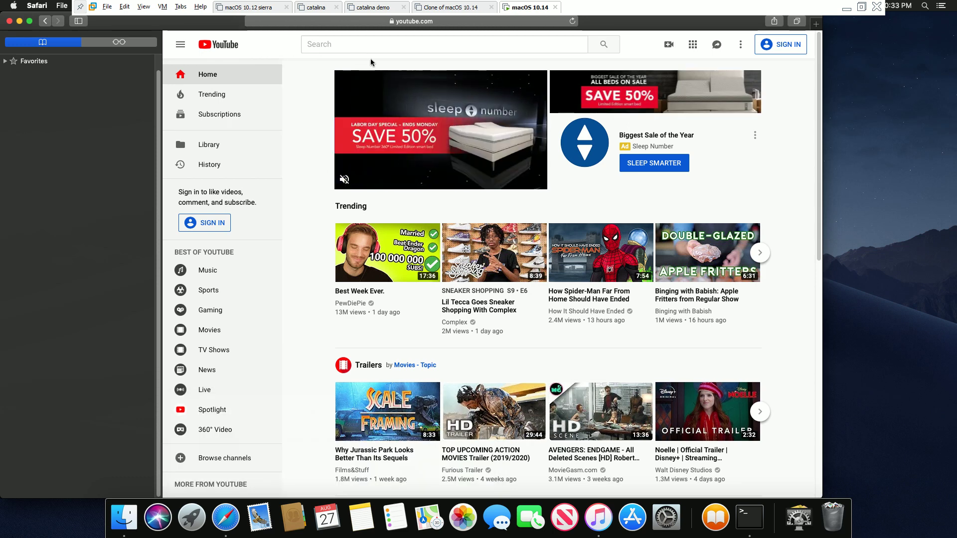
- Search YouTube for "atomic swift" and look through the list of results
click(349, 44)
text(atomic swift)
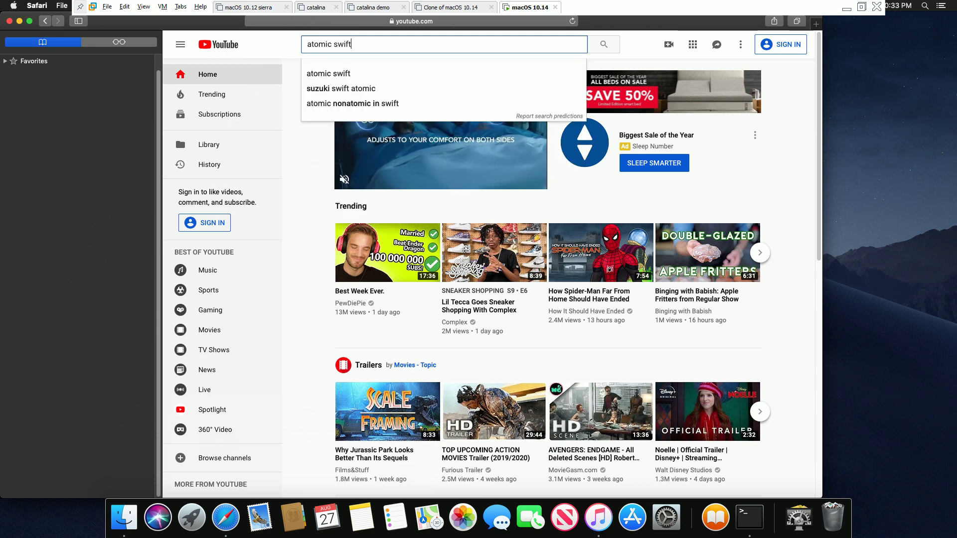
key(Return)
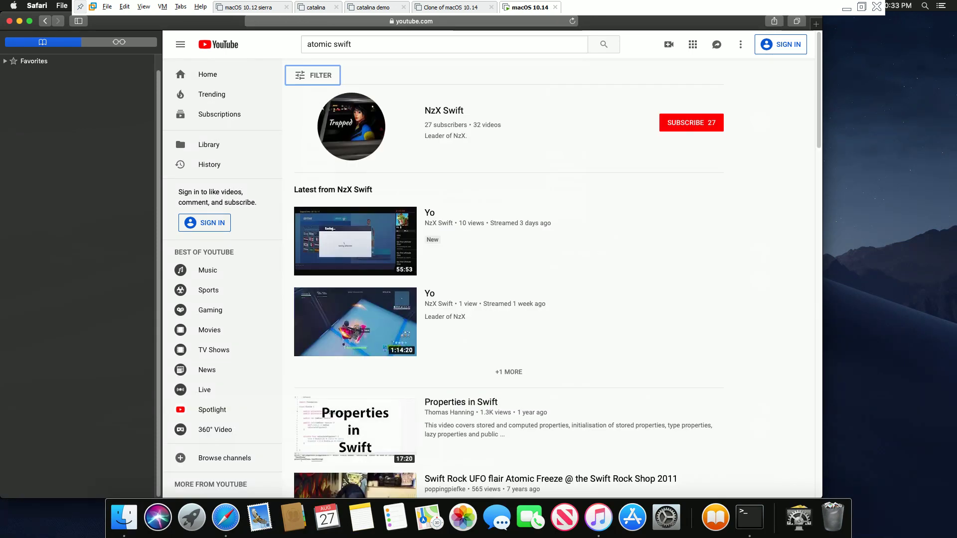
scroll(628, 281, down, 6)
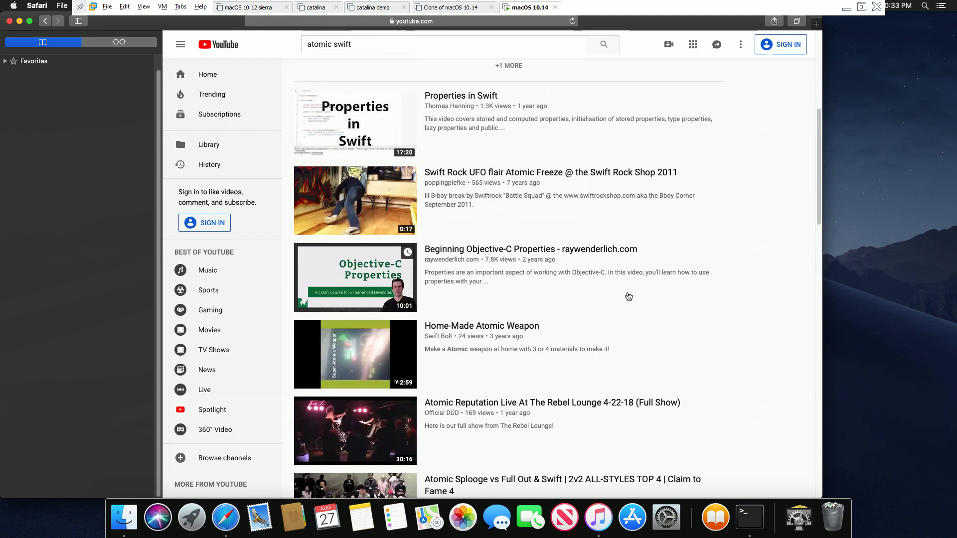
scroll(629, 296, down, 20)
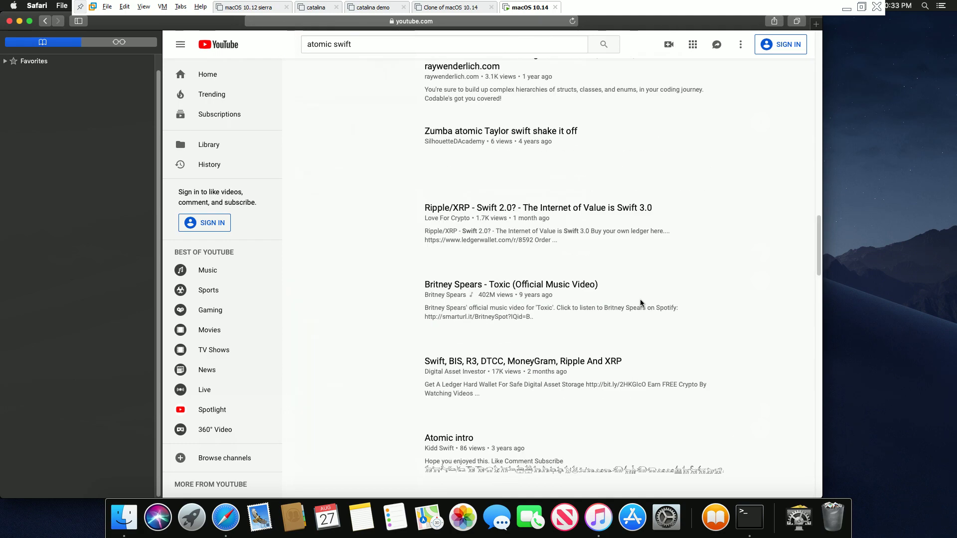
scroll(639, 319, down, 10)
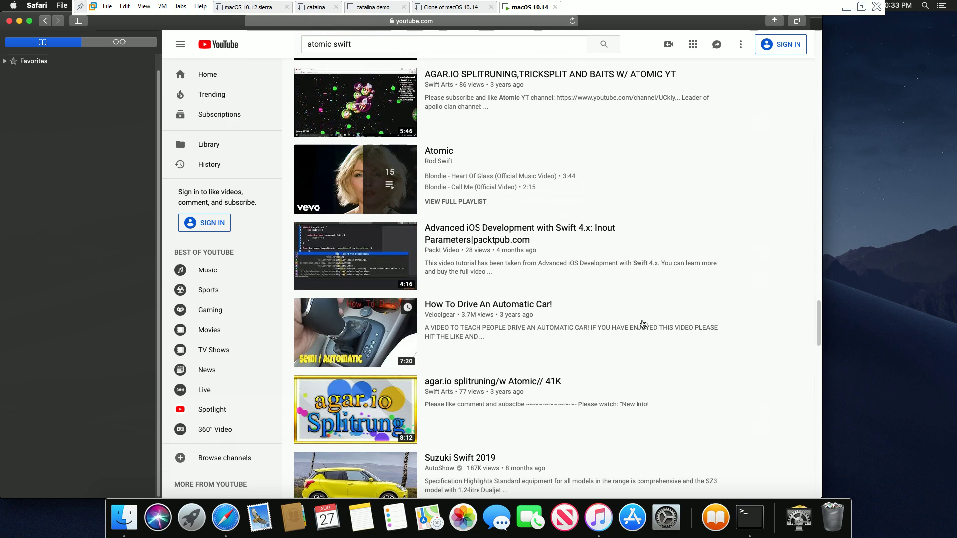
scroll(644, 325, up, 20)
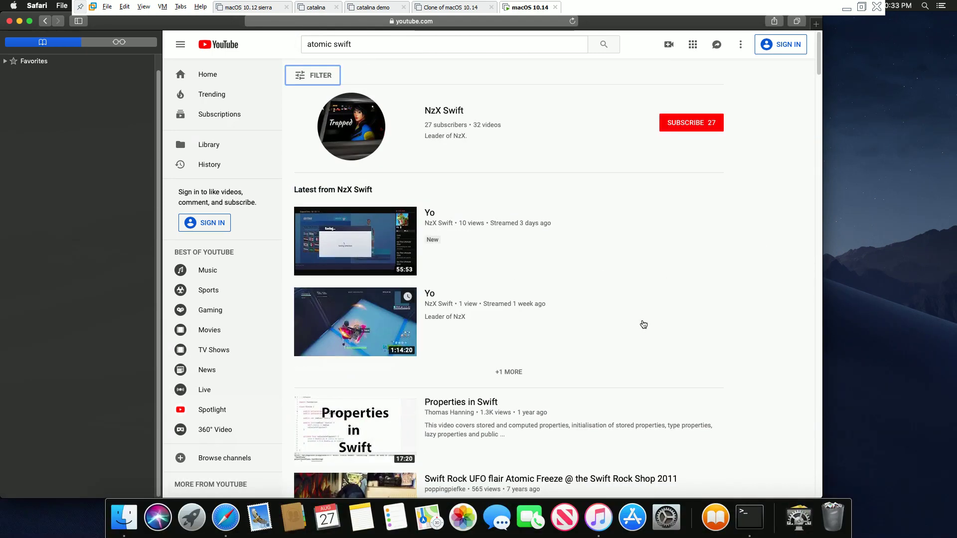
scroll(658, 319, down, 15)
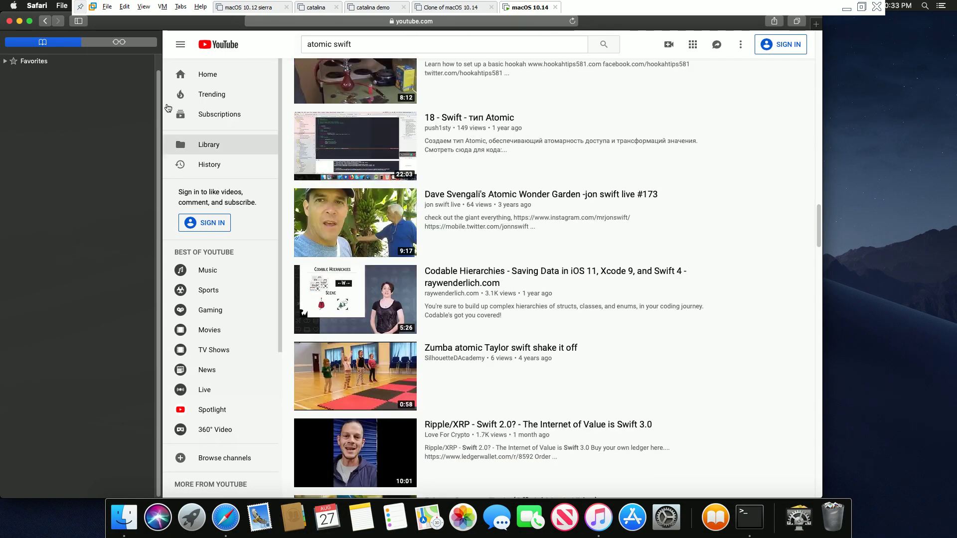
- From the YouTube home page, play the video "How Spider-Man Far From Home Should Have Ended" and skip its ad
click(200, 75)
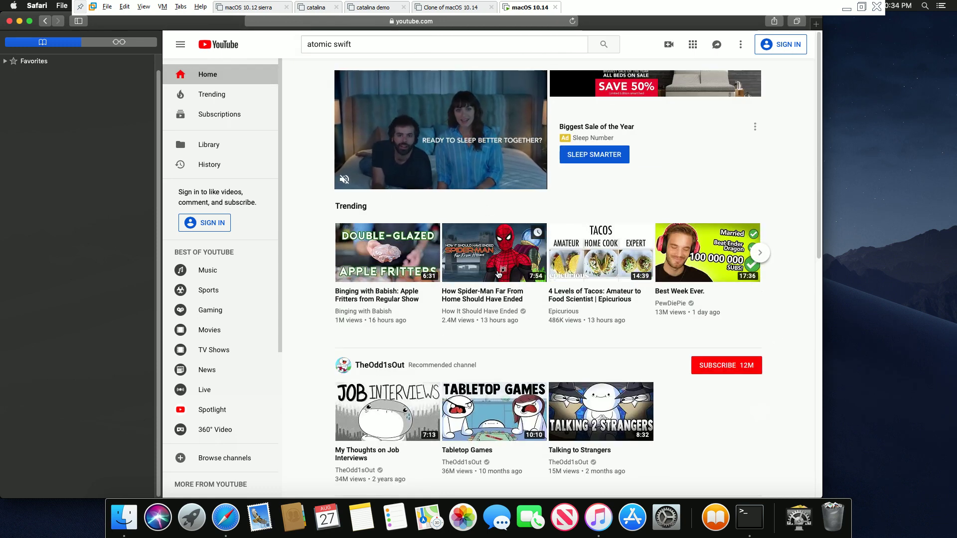
scroll(794, 432, down, 10)
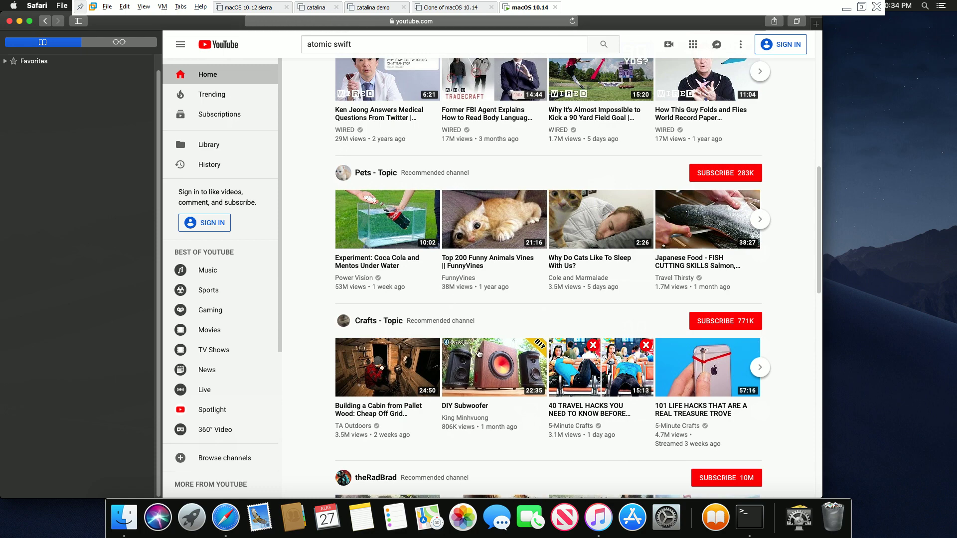
scroll(481, 356, up, 10)
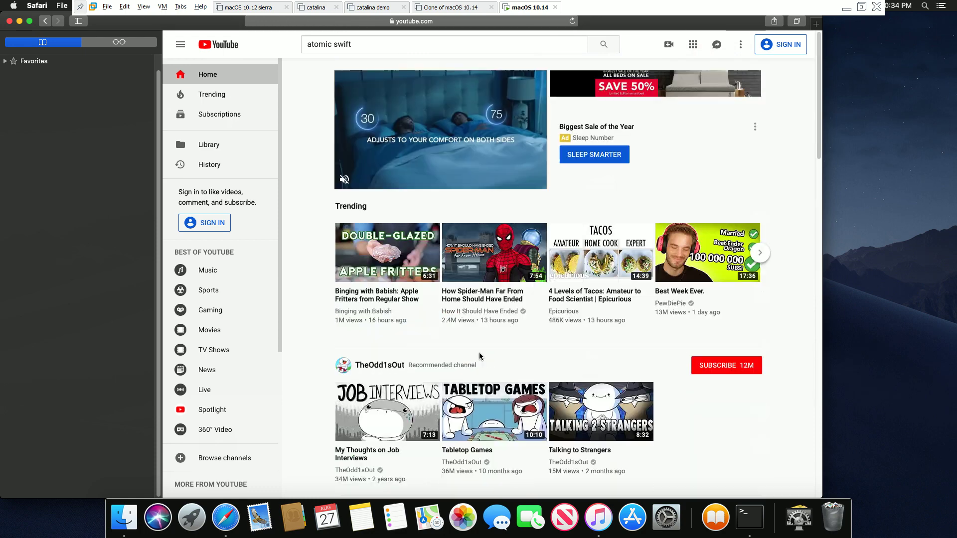
click(494, 266)
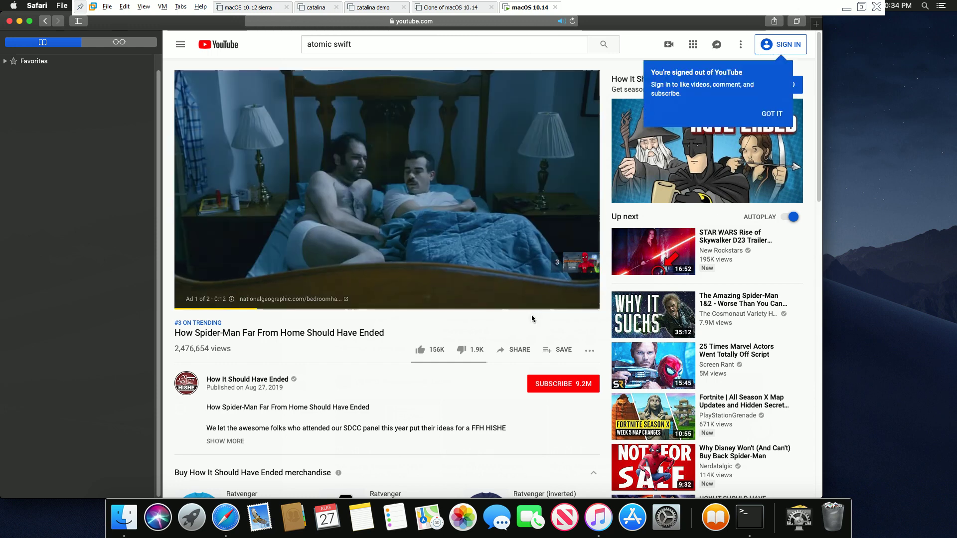
click(568, 264)
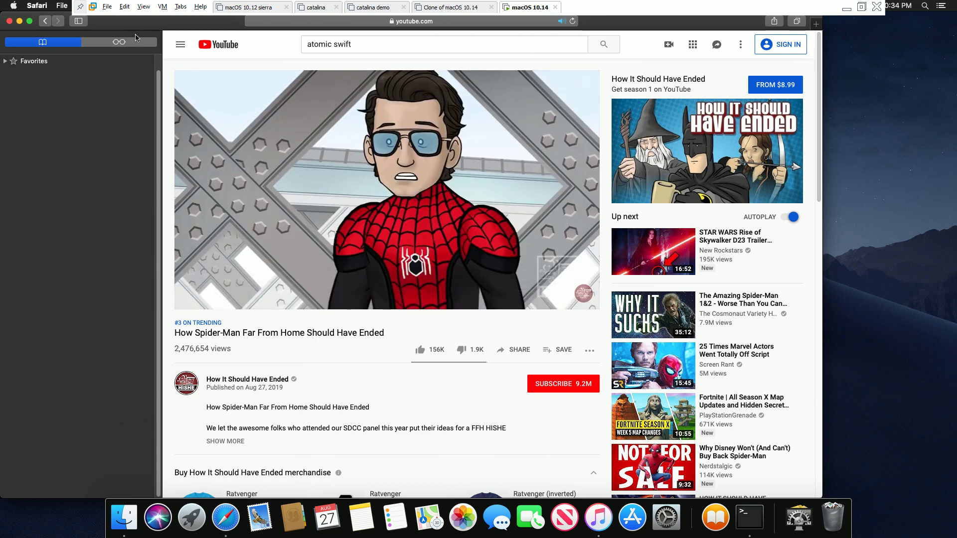
- Open a new Safari tab and close the Safari window
key(super+a)
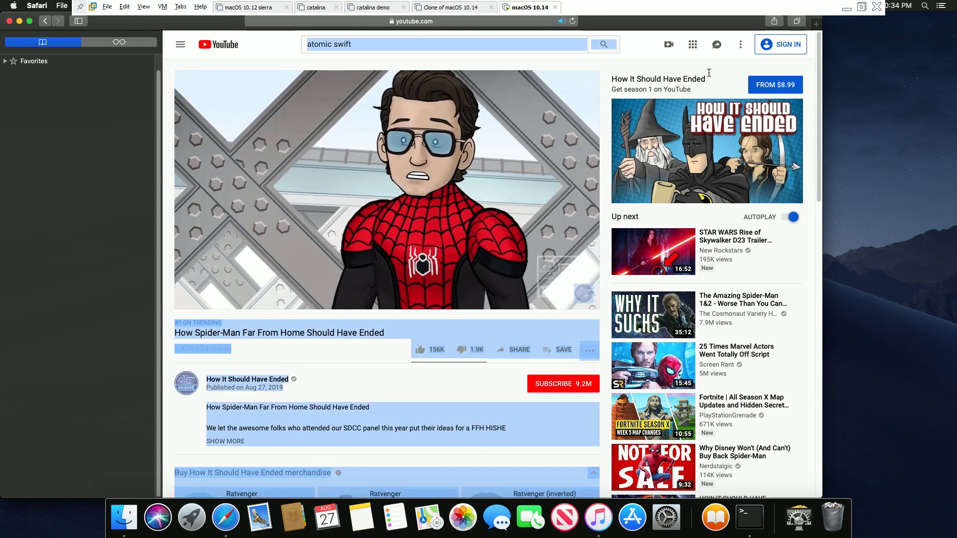
click(814, 22)
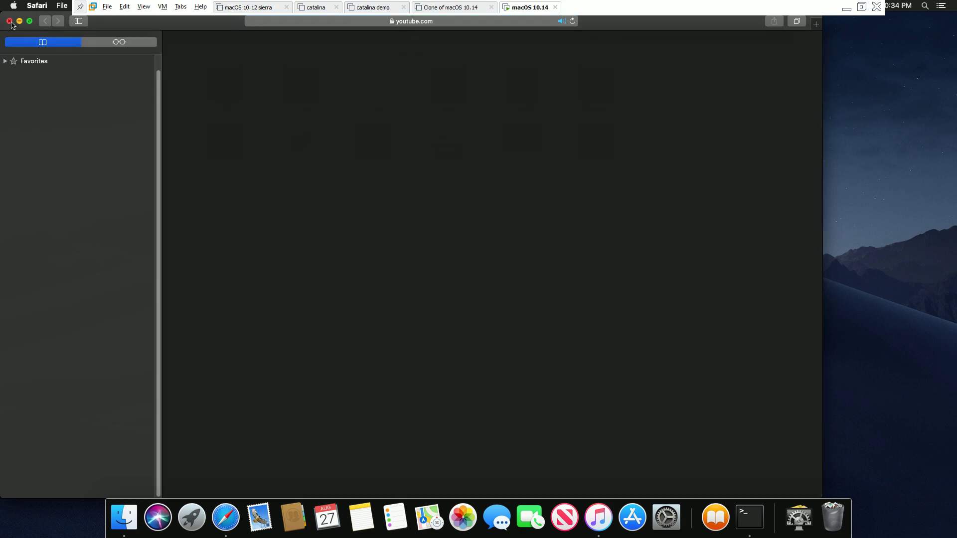
click(9, 21)
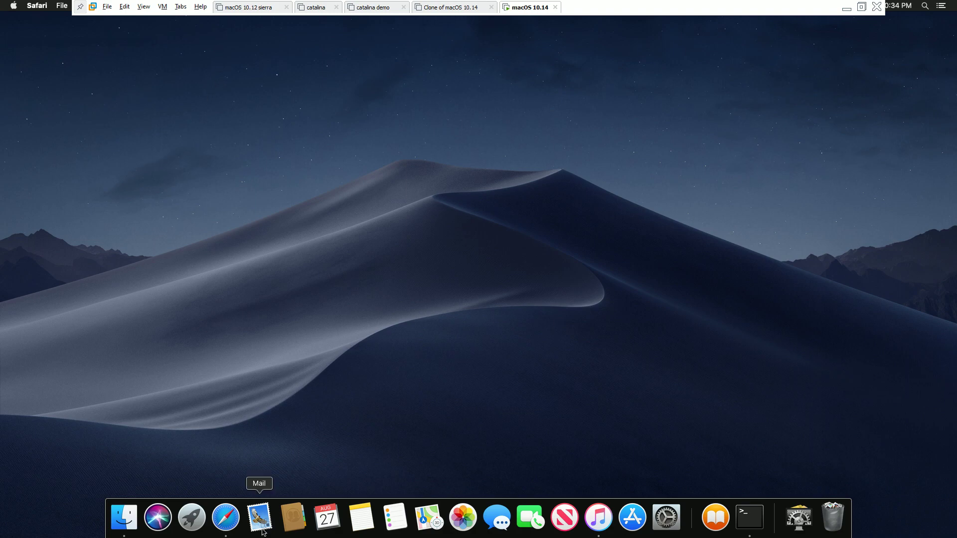
- Open Launchpad to view the installed apps, and decline enabling Ask Siri
click(191, 521)
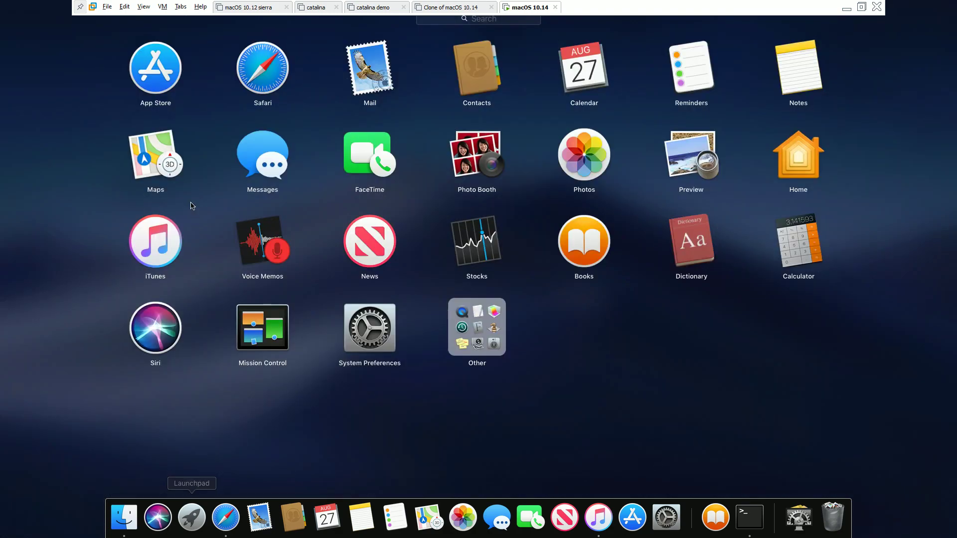
click(772, 163)
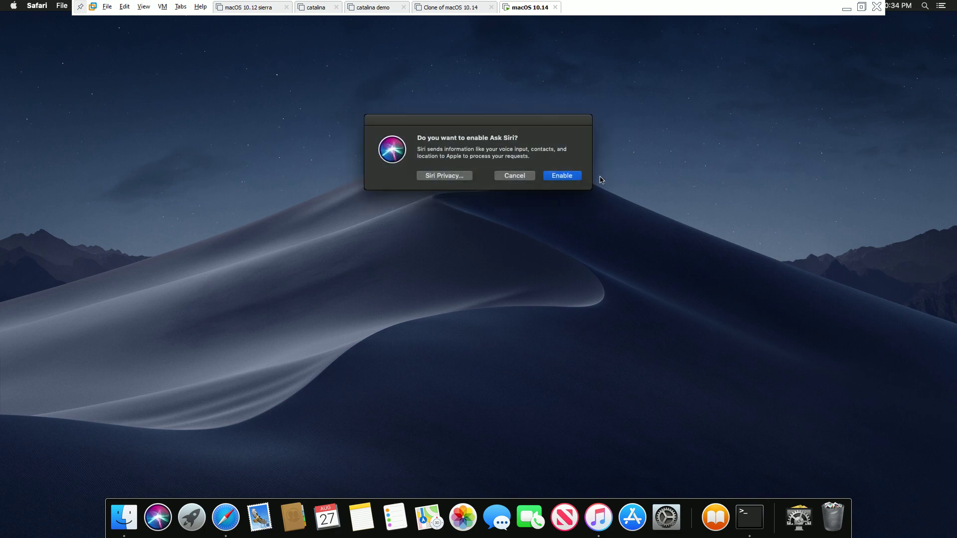
click(521, 178)
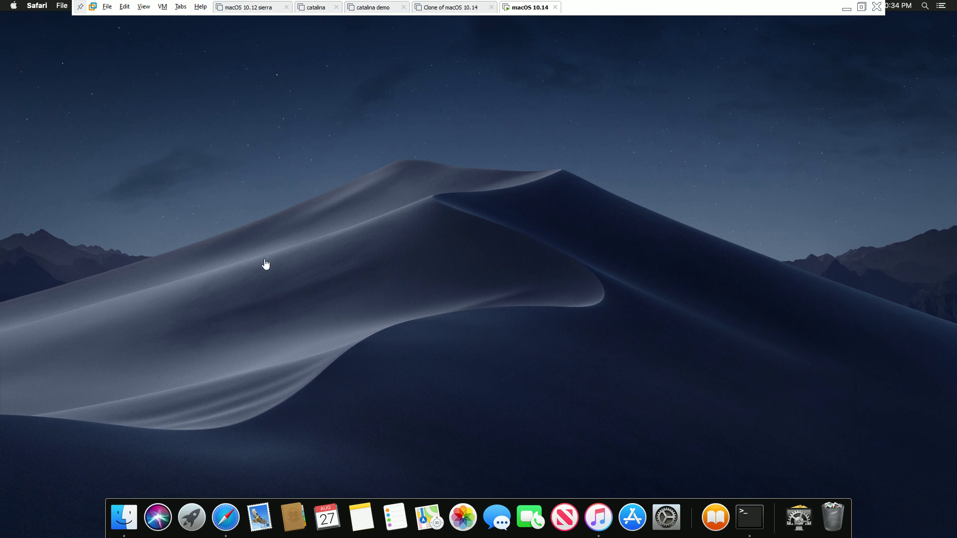
- Open Finder, Siri and Notes briefly, closing their windows again and declining to enable Ask Siri
click(125, 518)
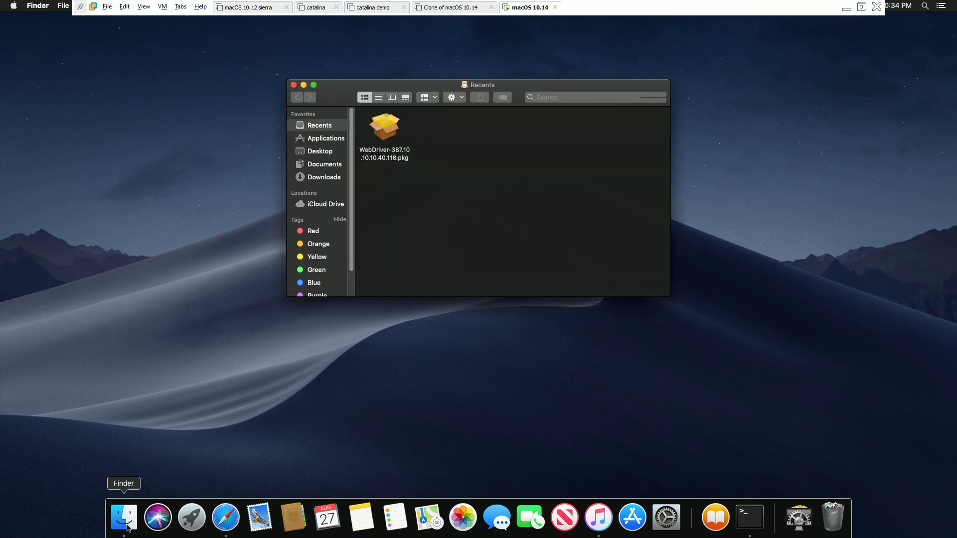
click(157, 518)
click(192, 518)
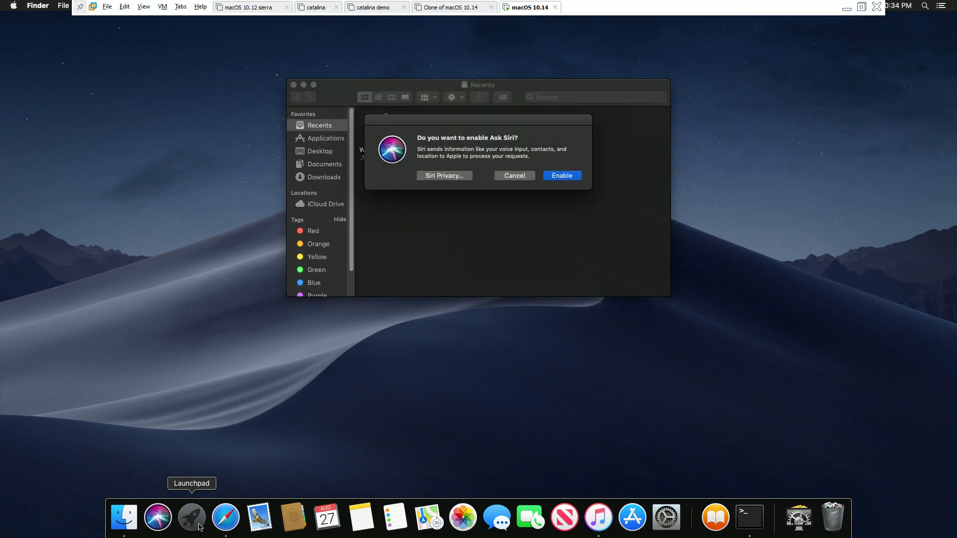
click(509, 447)
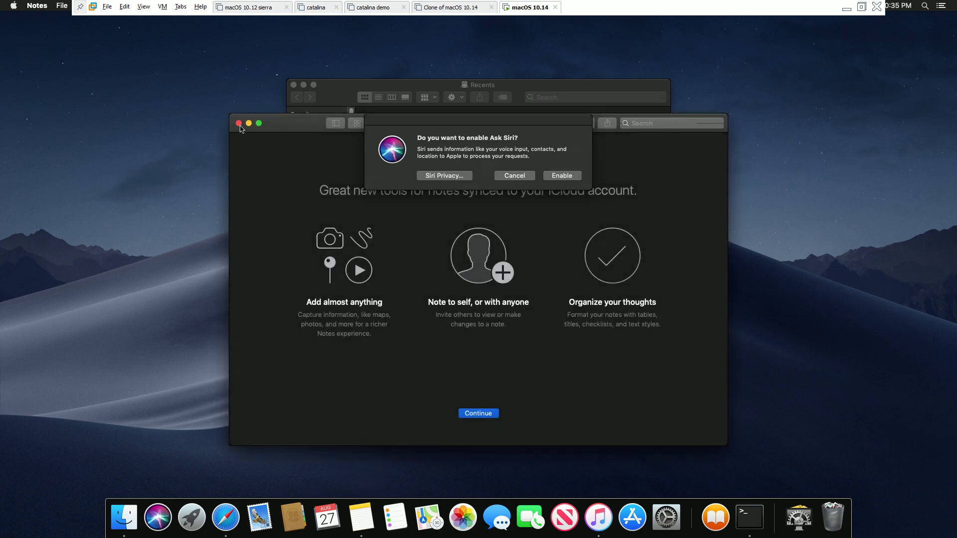
click(240, 127)
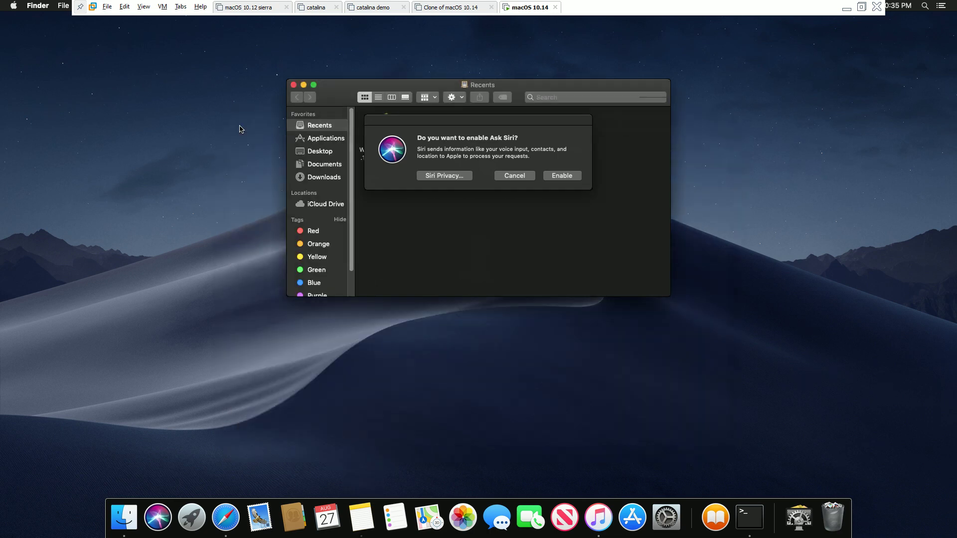
click(293, 85)
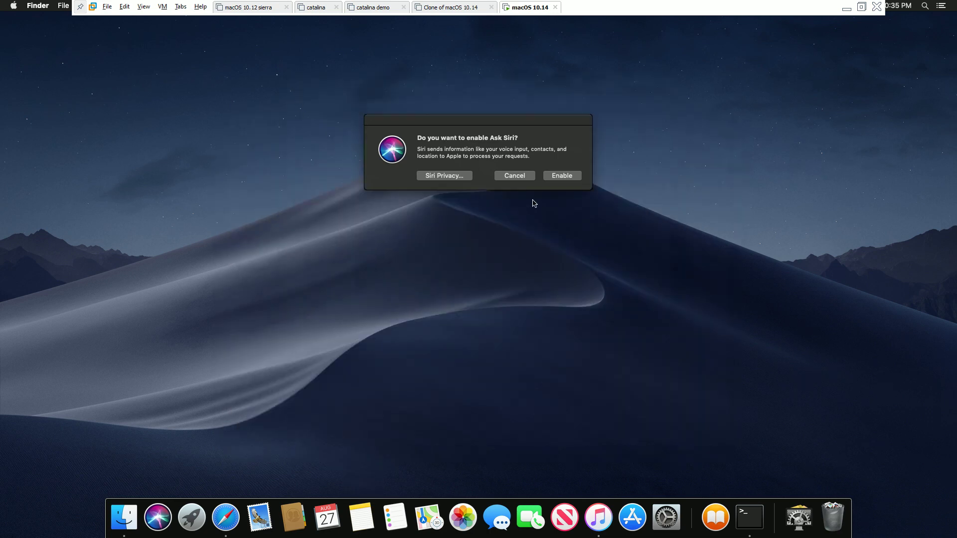
click(515, 176)
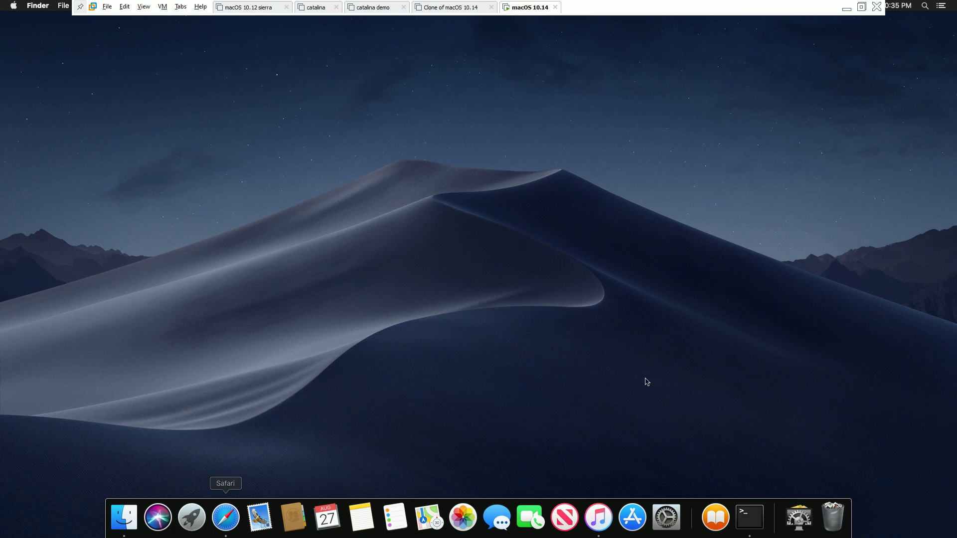
- Open the Trash and Contacts windows briefly, closing each one again
click(842, 519)
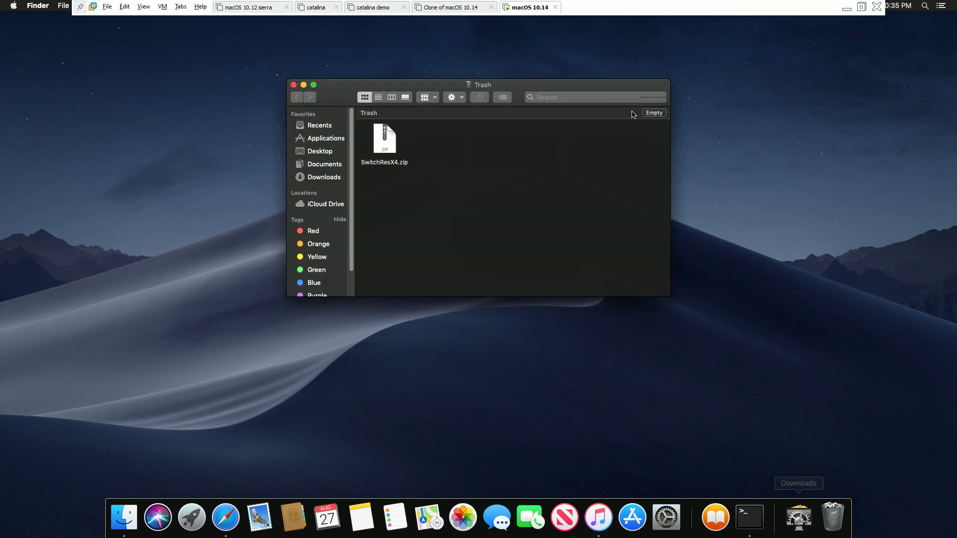
click(293, 86)
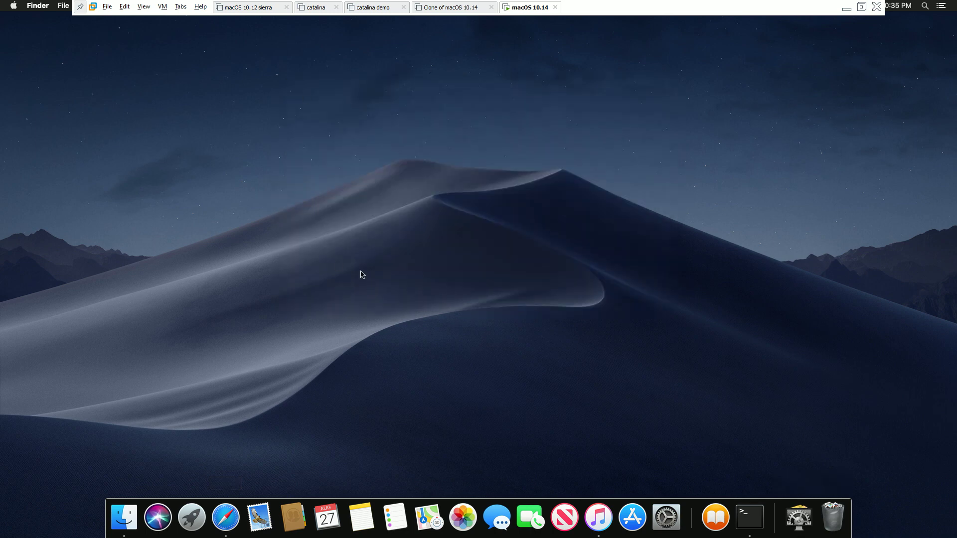
click(293, 521)
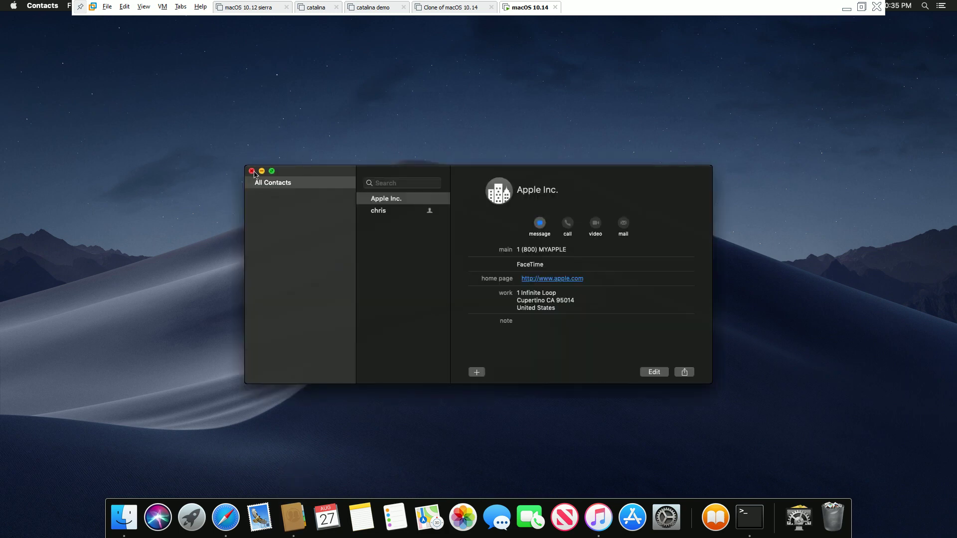
click(252, 172)
click(293, 521)
click(252, 171)
- Launch Notes, Reminders, Maps, Photos and Messages in the guest
click(362, 519)
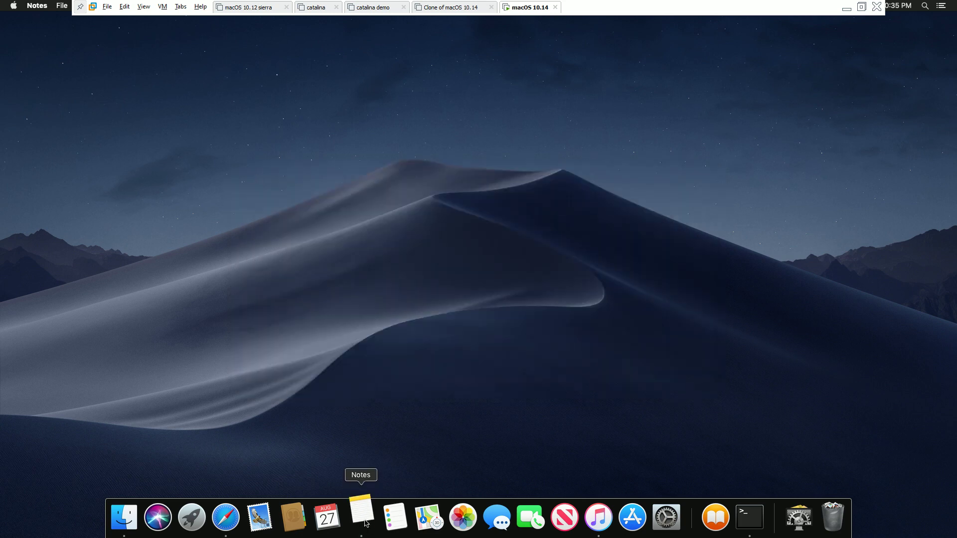
click(392, 518)
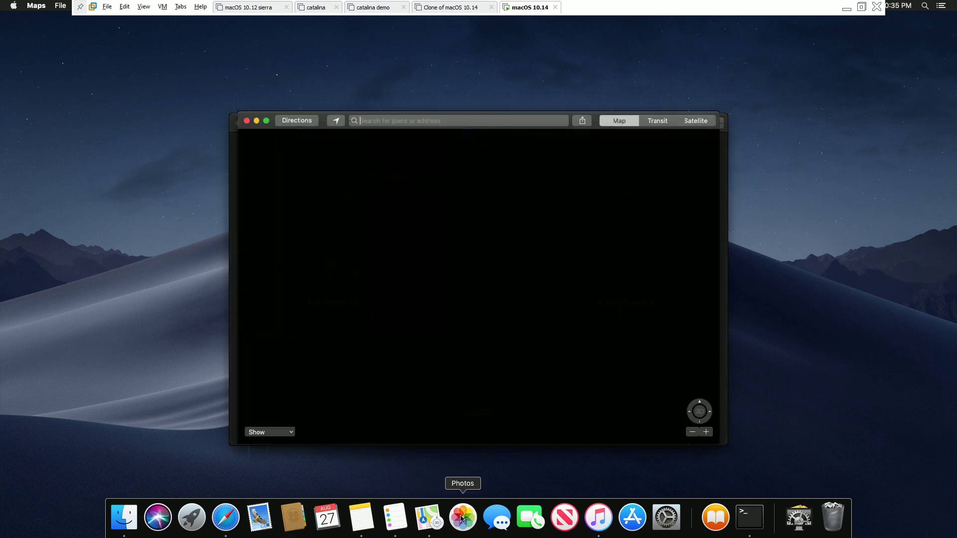
click(462, 518)
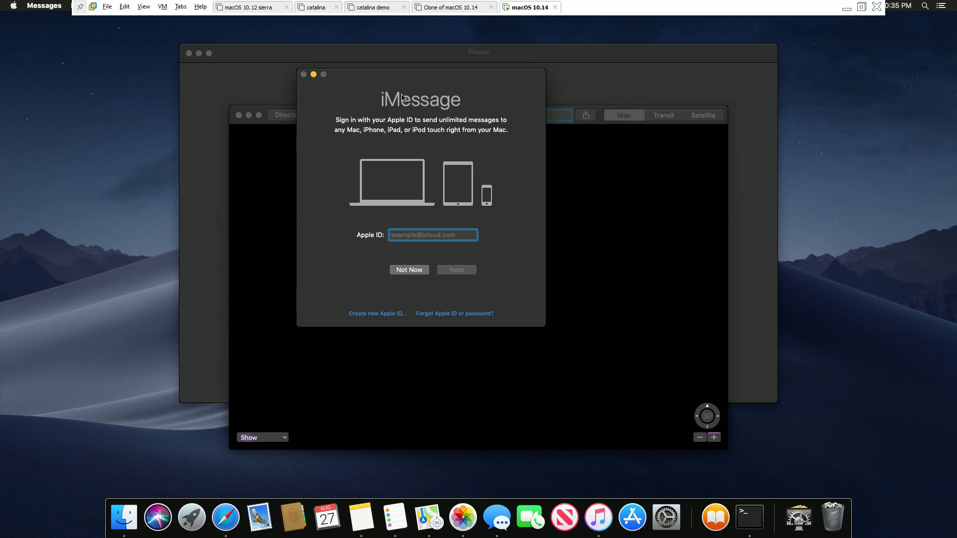
- Minimize the iMessage sign-in window and close the Photos, Maps, Notes and Reminders windows
click(314, 75)
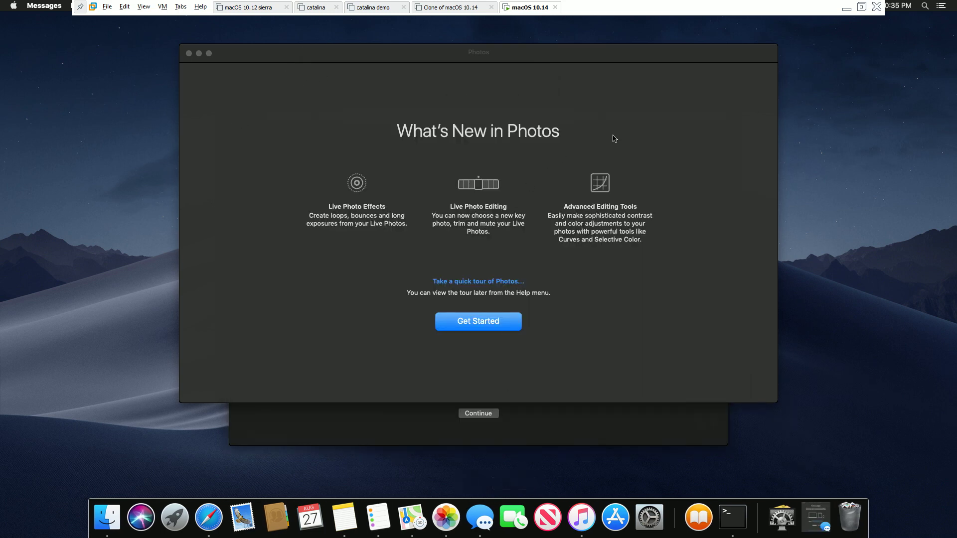
click(188, 53)
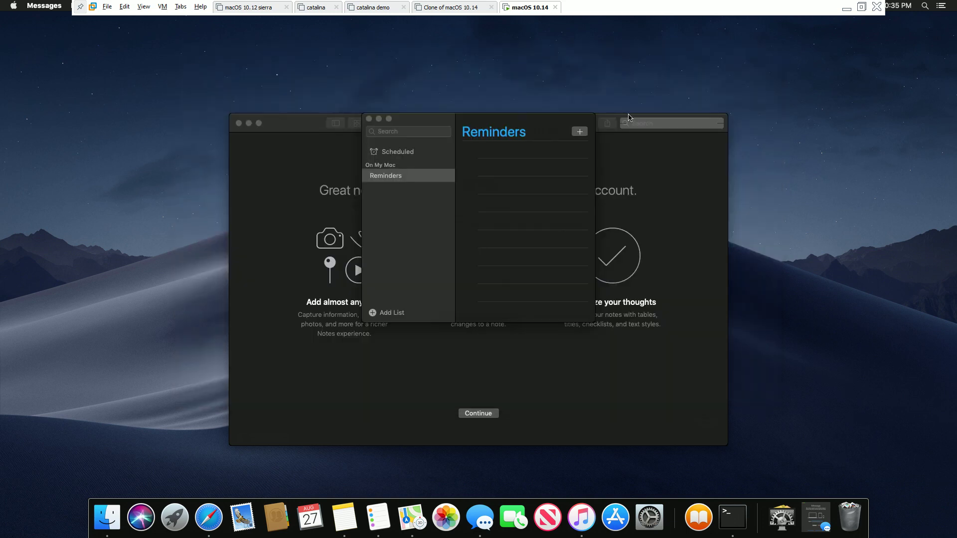
click(245, 130)
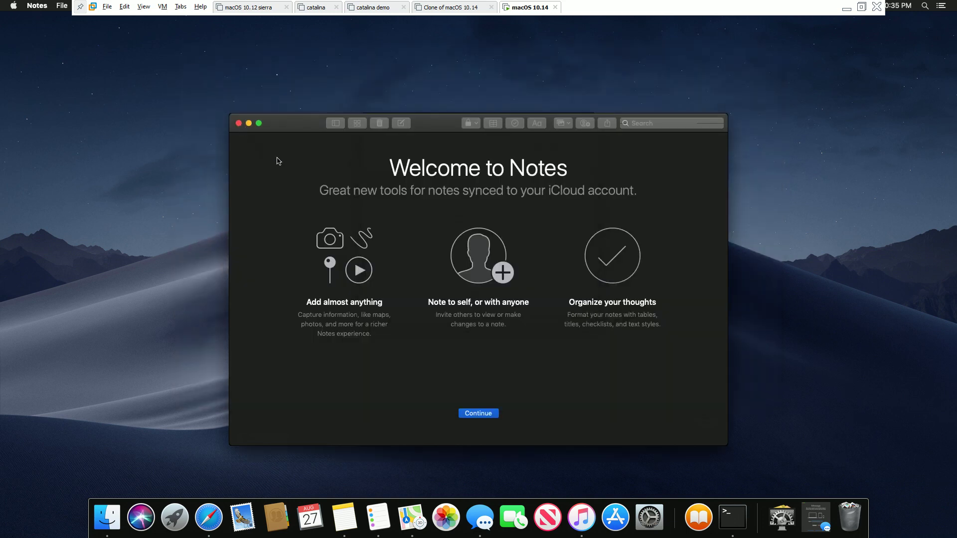
click(238, 123)
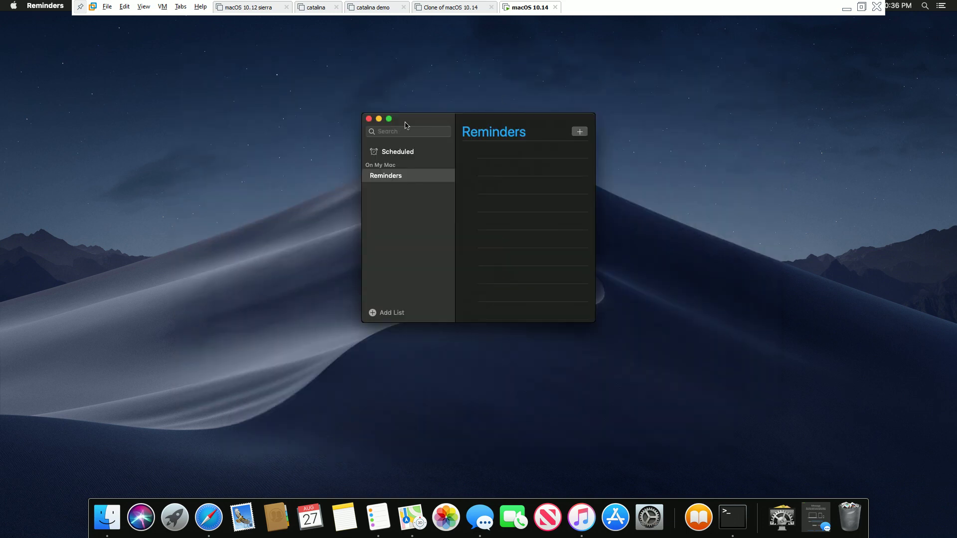
click(369, 119)
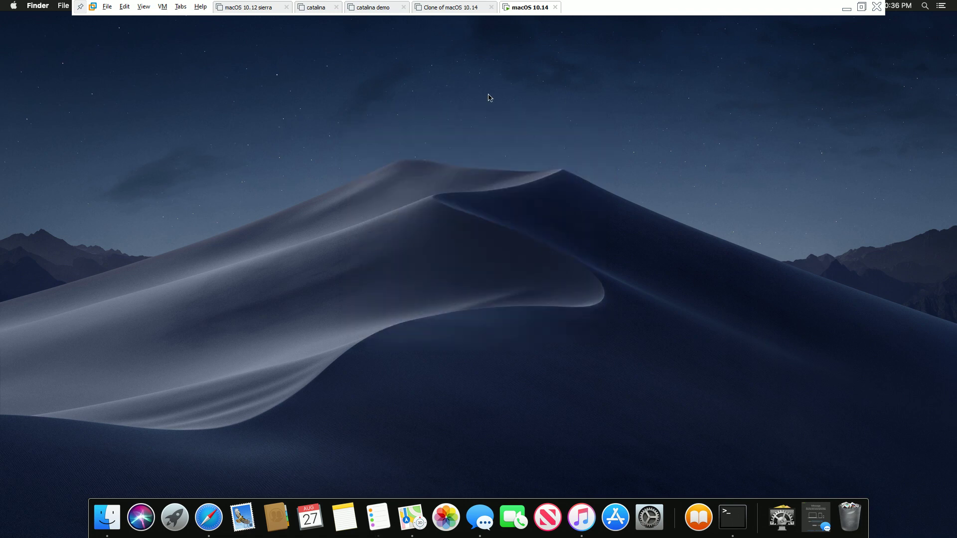
- Log out of the macOS guest account and shut down the virtual machine from the login screen
click(13, 6)
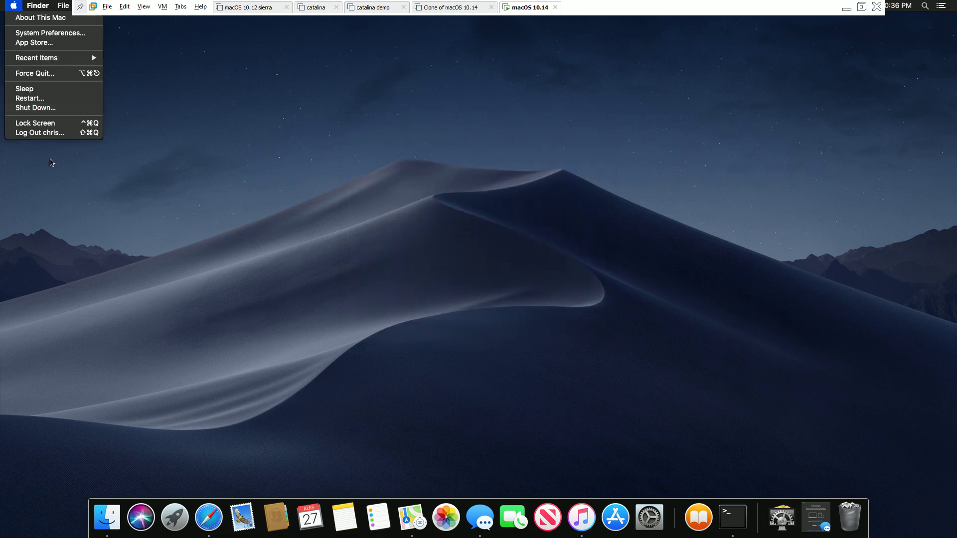
click(44, 133)
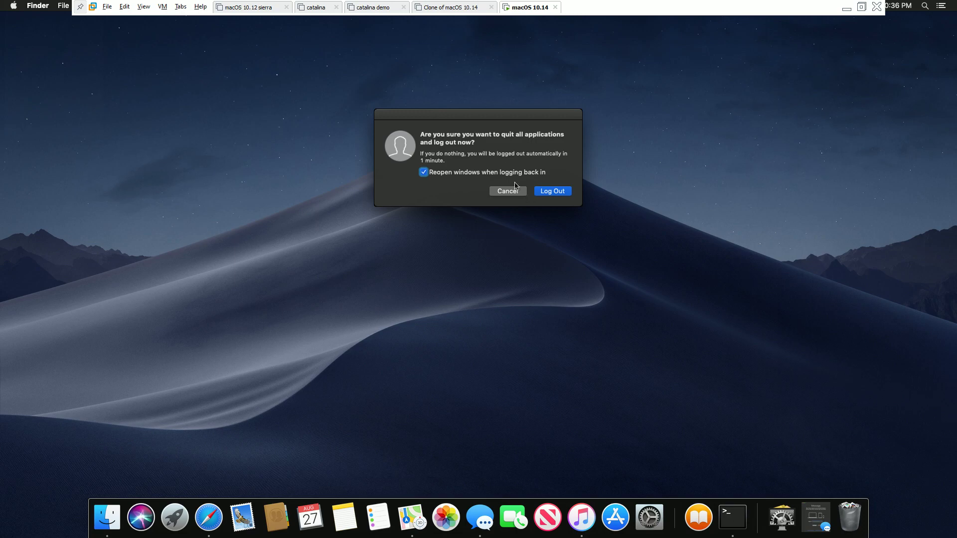
click(553, 191)
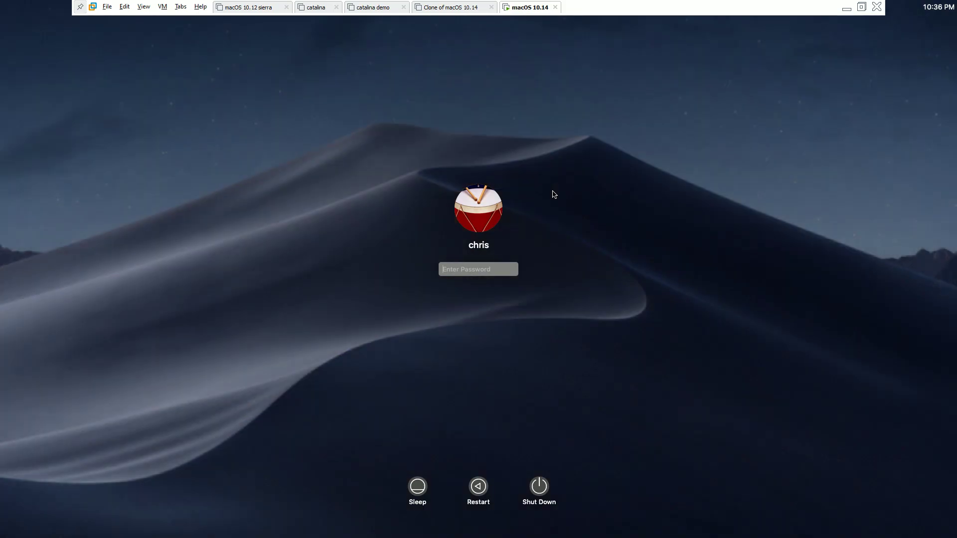
click(538, 487)
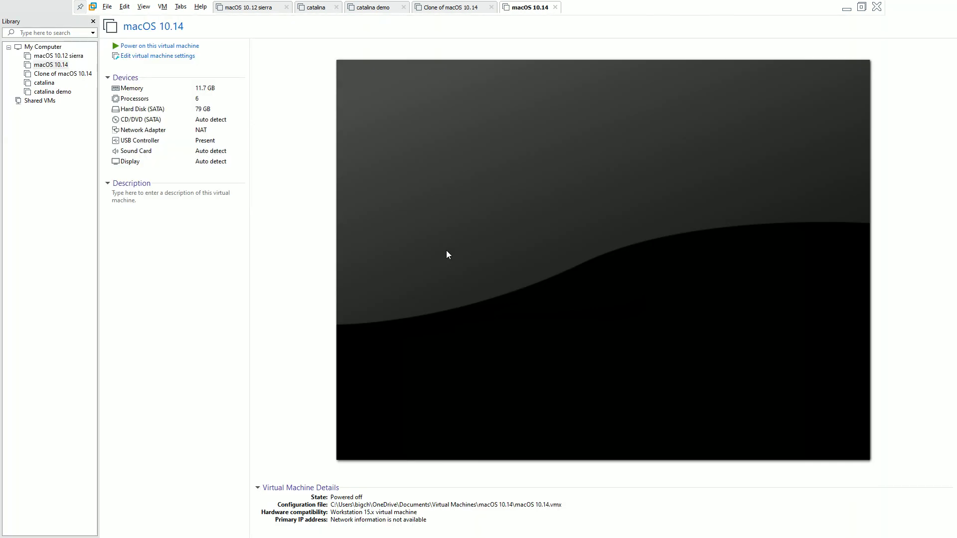
click(164, 56)
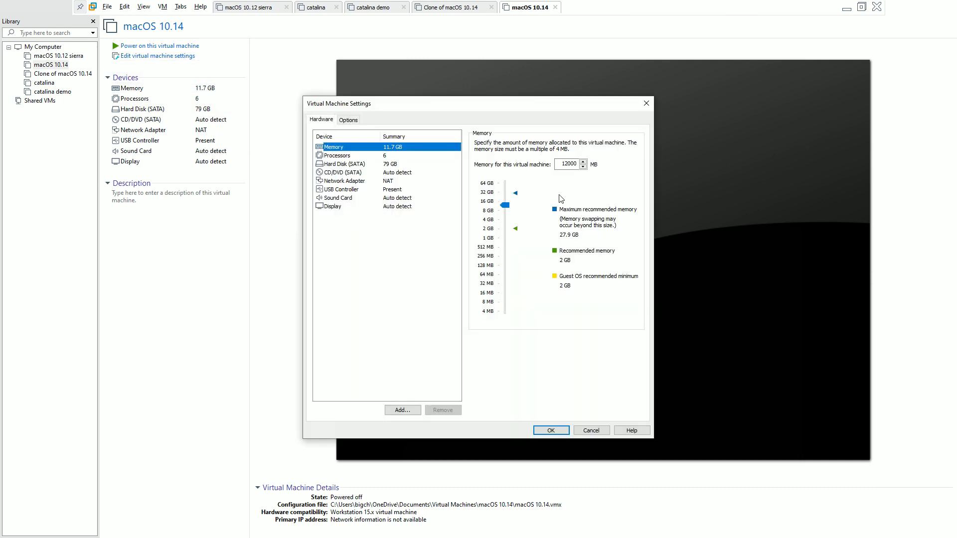
click(383, 156)
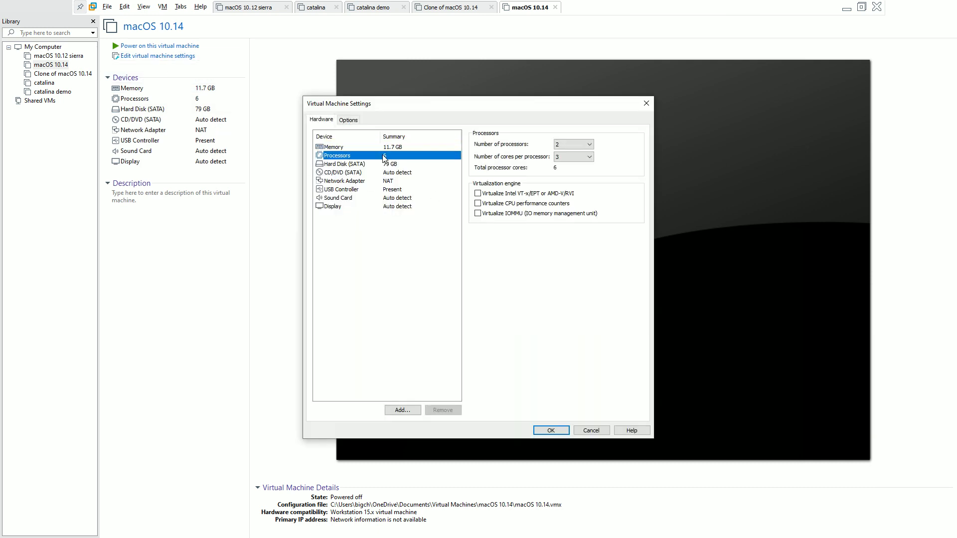
click(573, 144)
click(568, 152)
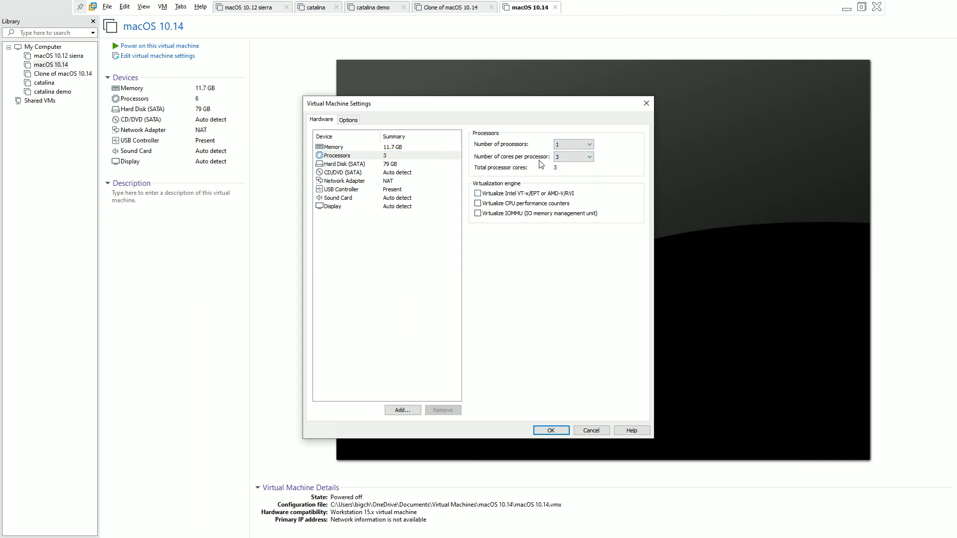
click(570, 158)
click(568, 173)
click(589, 432)
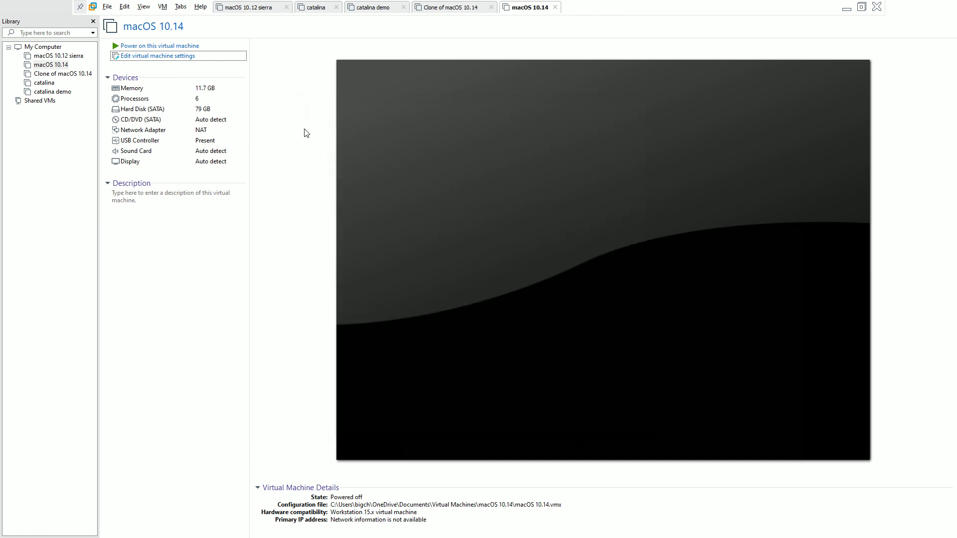